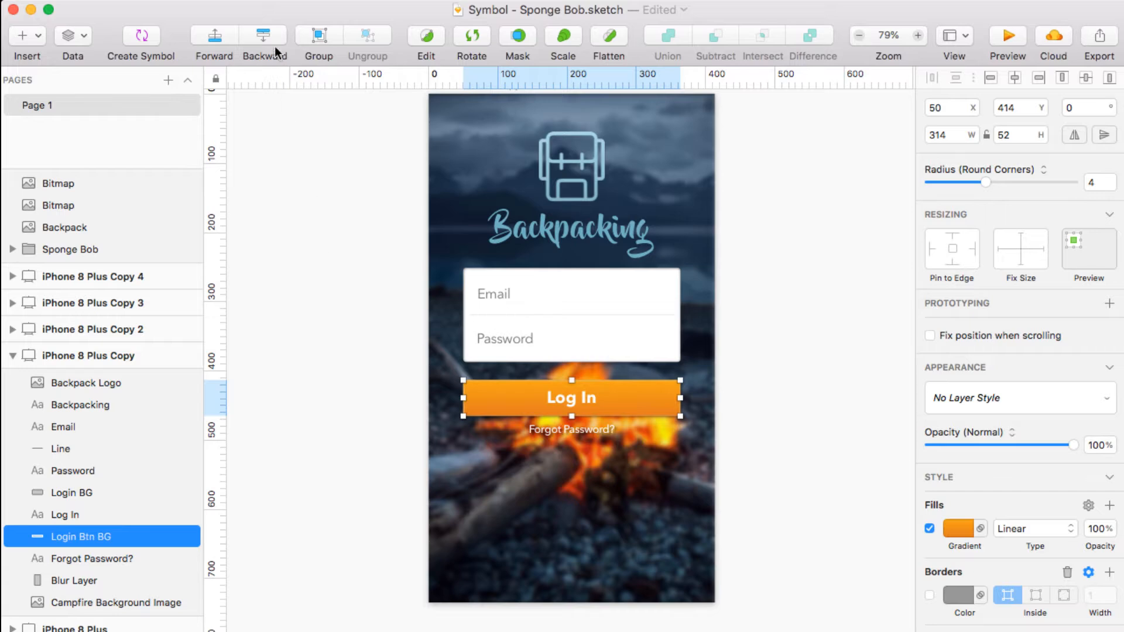
# Step: Send the Login Btn BG layer backward until it sits behind the Campfire Background Image
pyautogui.click(269, 36)
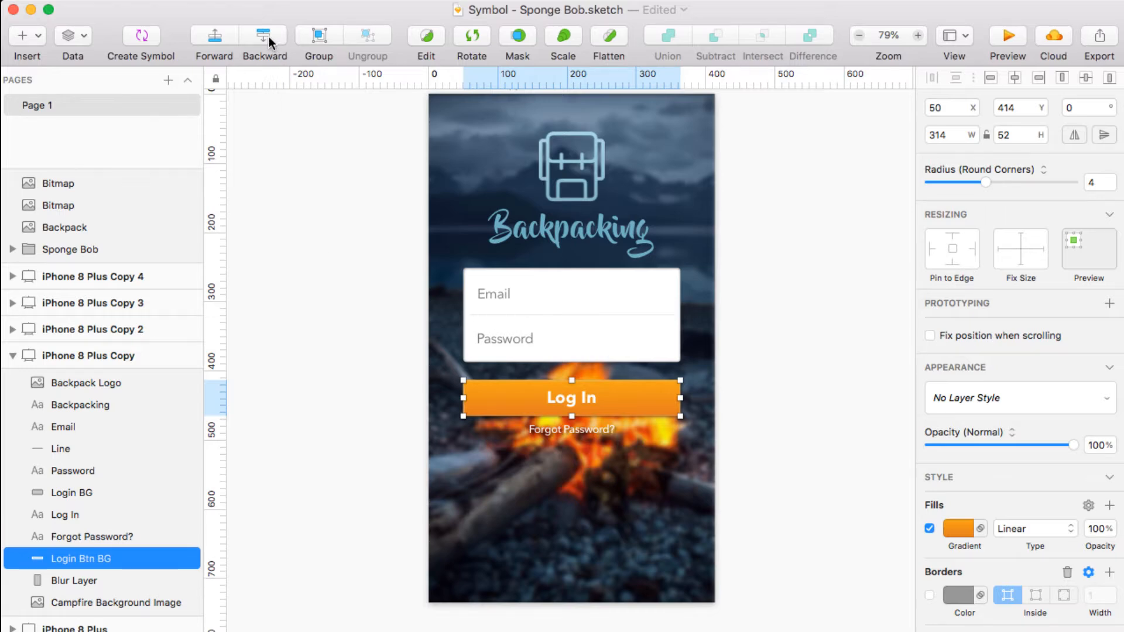
pyautogui.click(269, 37)
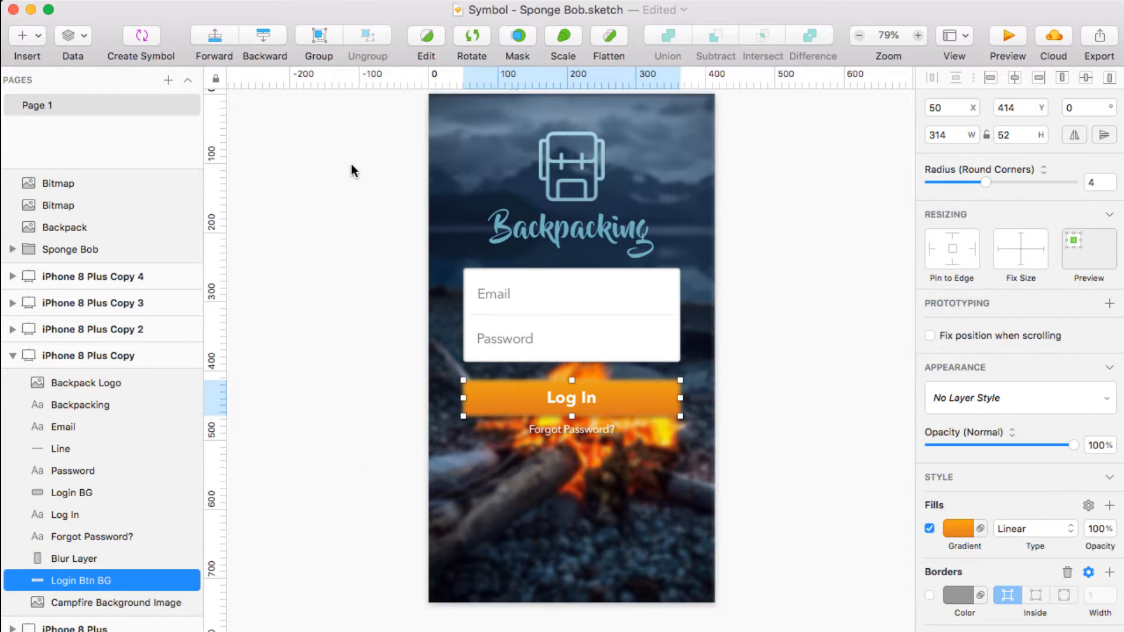
pyautogui.click(265, 37)
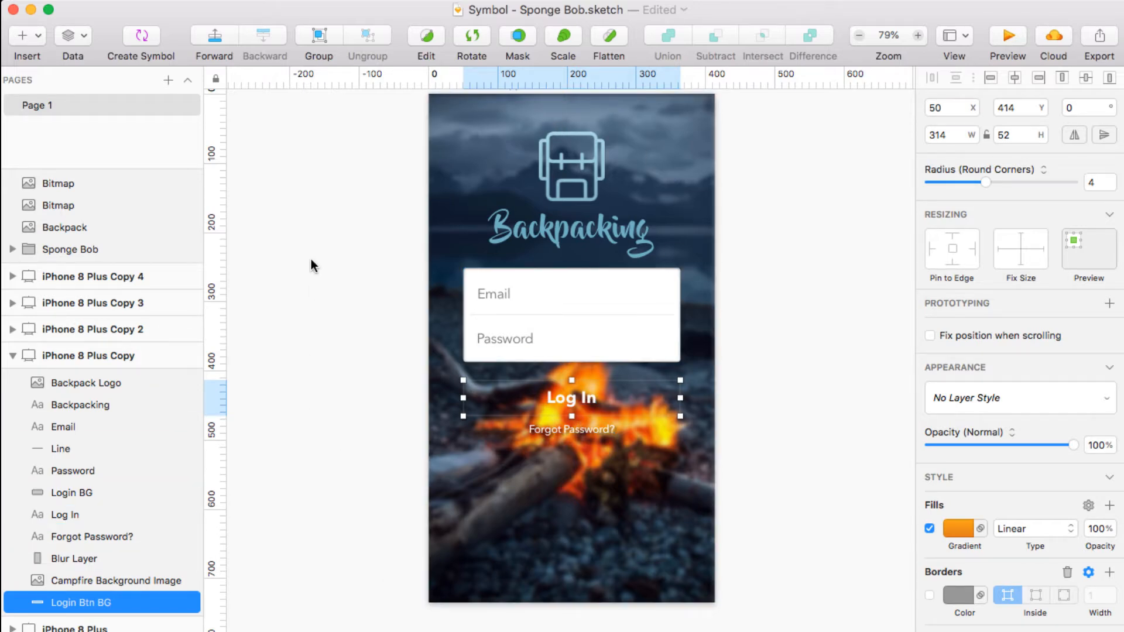
# Step: Bring the Login Btn BG layer forward until it sits directly beneath the Log In text layer
pyautogui.click(215, 38)
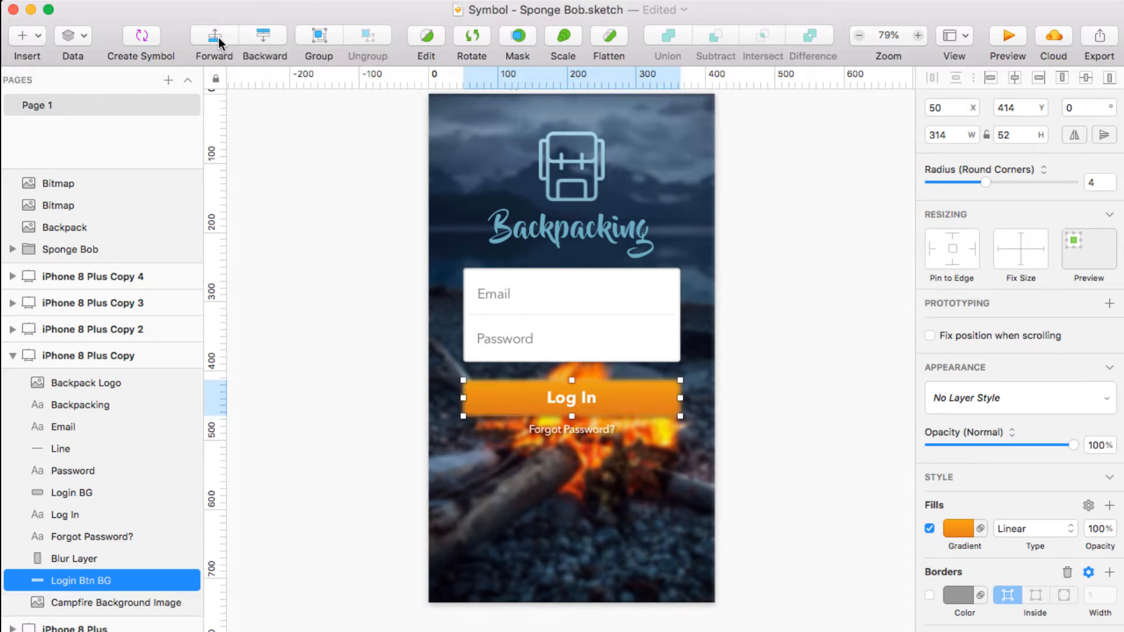
pyautogui.click(218, 40)
pyautogui.click(219, 41)
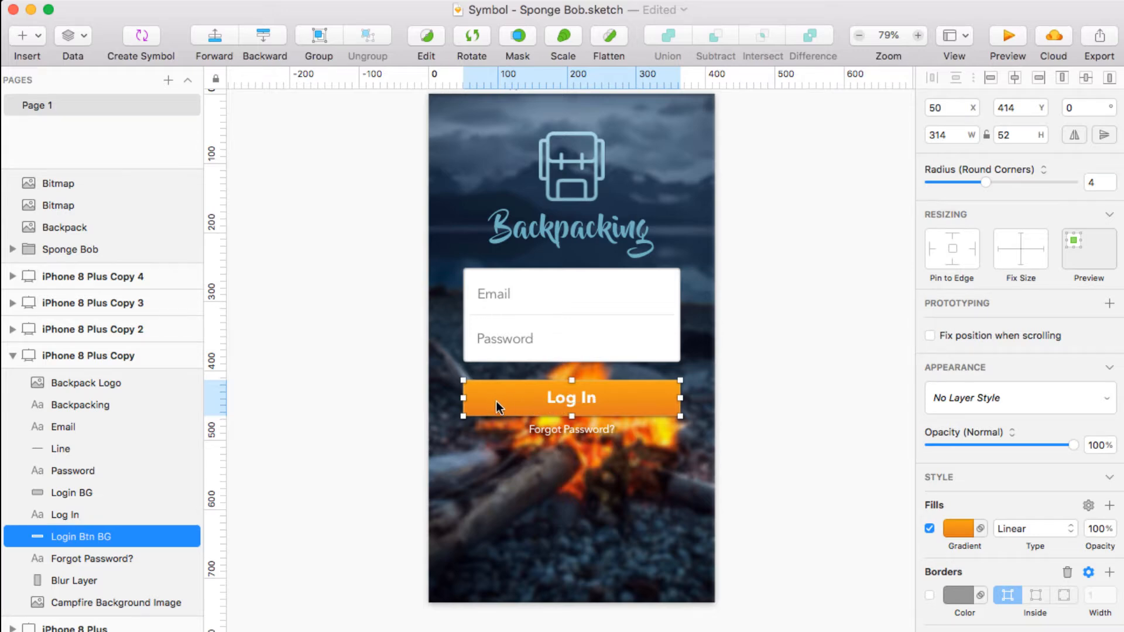
# Step: Group the Log In text with its orange button background under the name Login Btn, and ungroup it again
pyautogui.keyDown('shift'); pyautogui.click(560, 395); pyautogui.keyUp('shift')
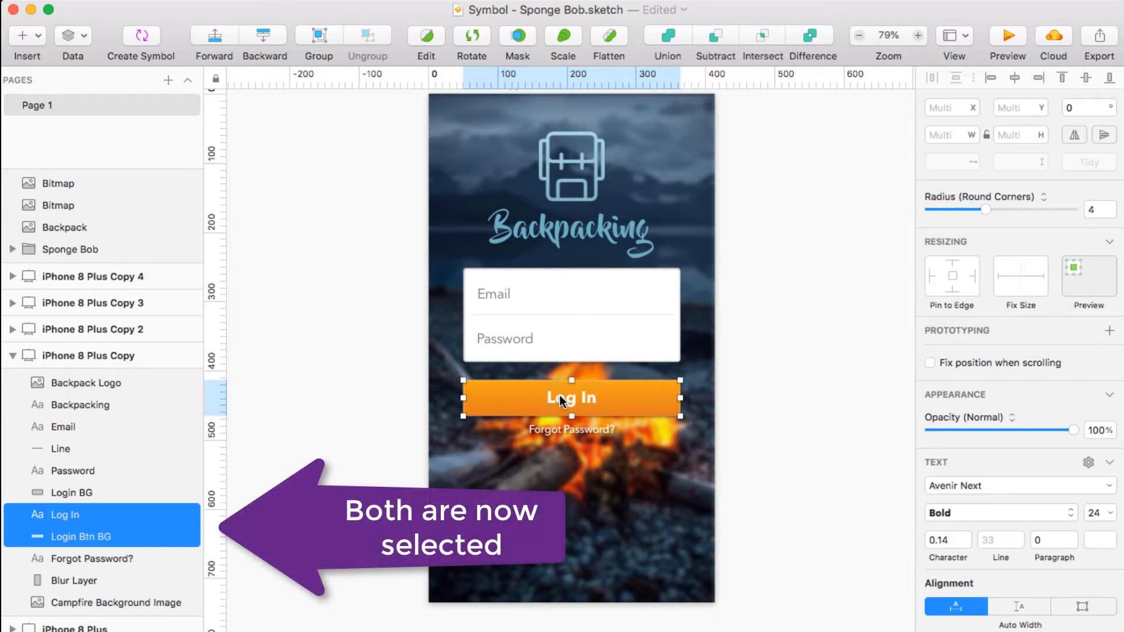
pyautogui.click(319, 38)
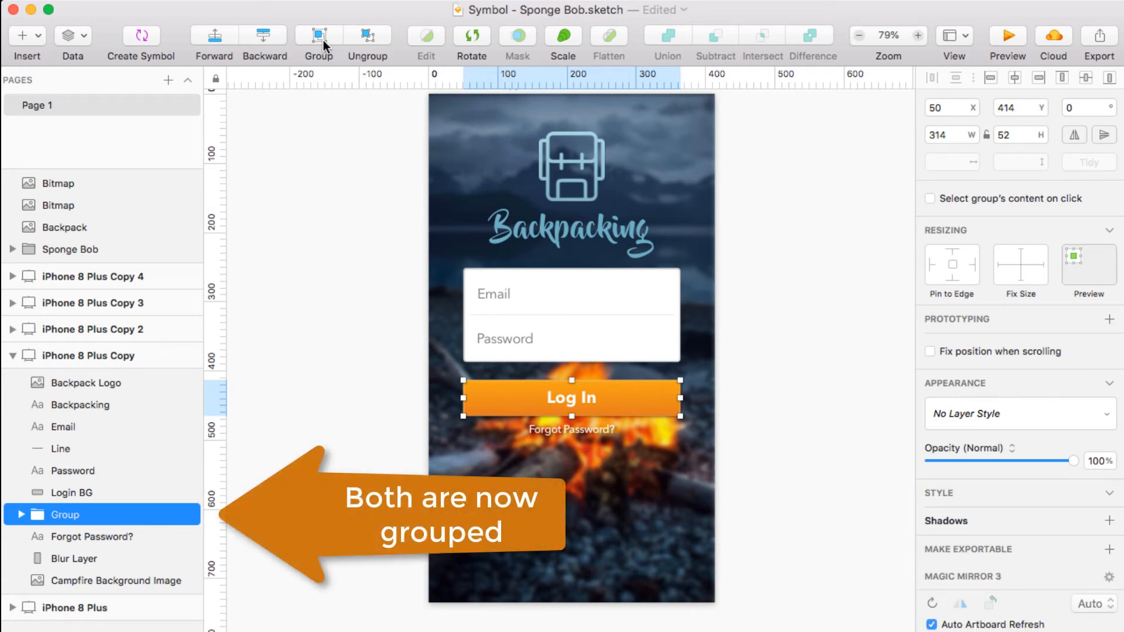
pyautogui.doubleClick(74, 515)
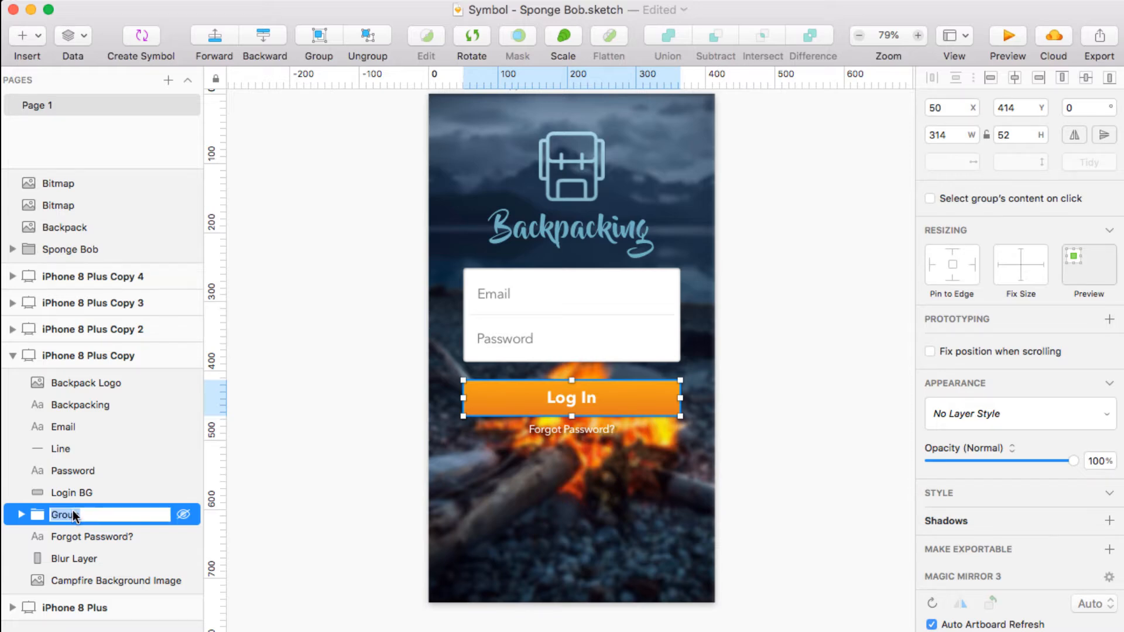
pyautogui.write('Login Btn')
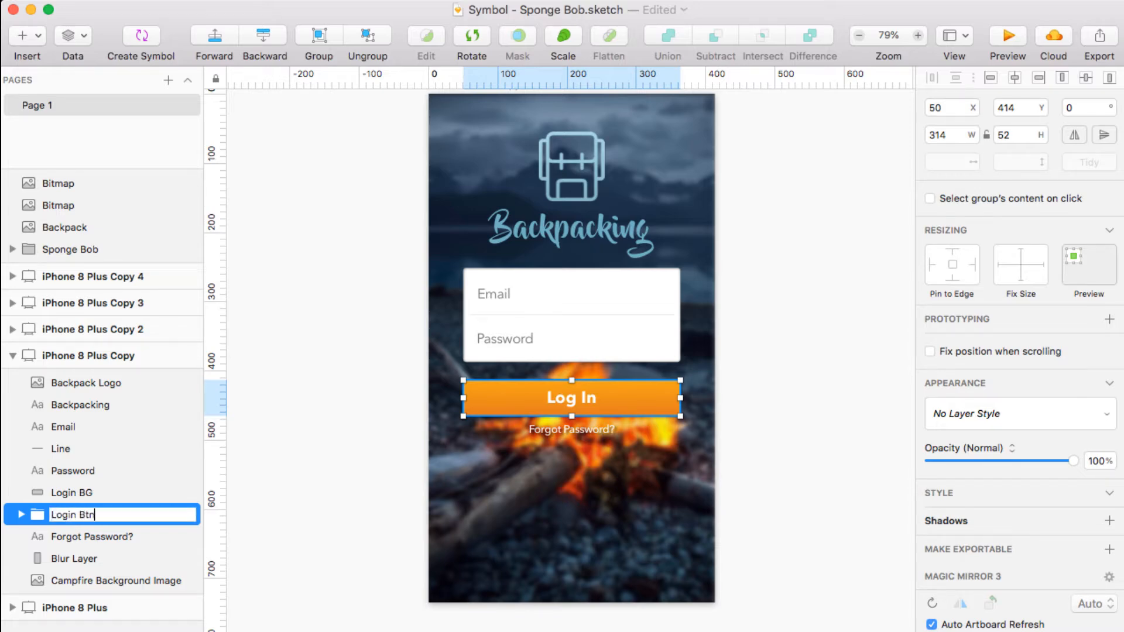
pyautogui.press('Return')
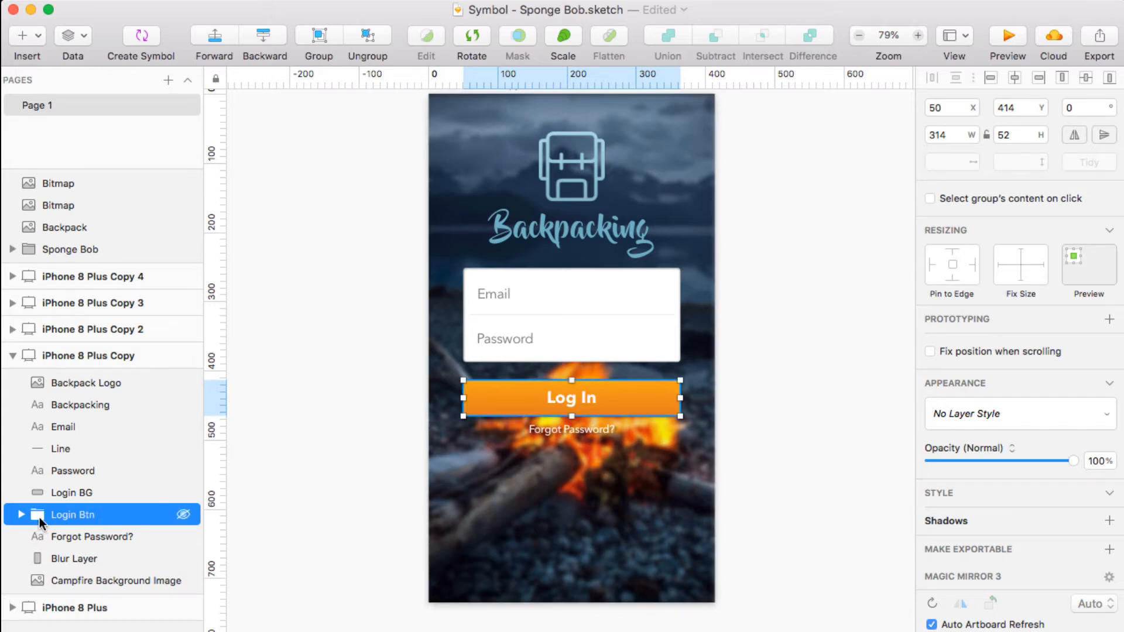
pyautogui.click(365, 36)
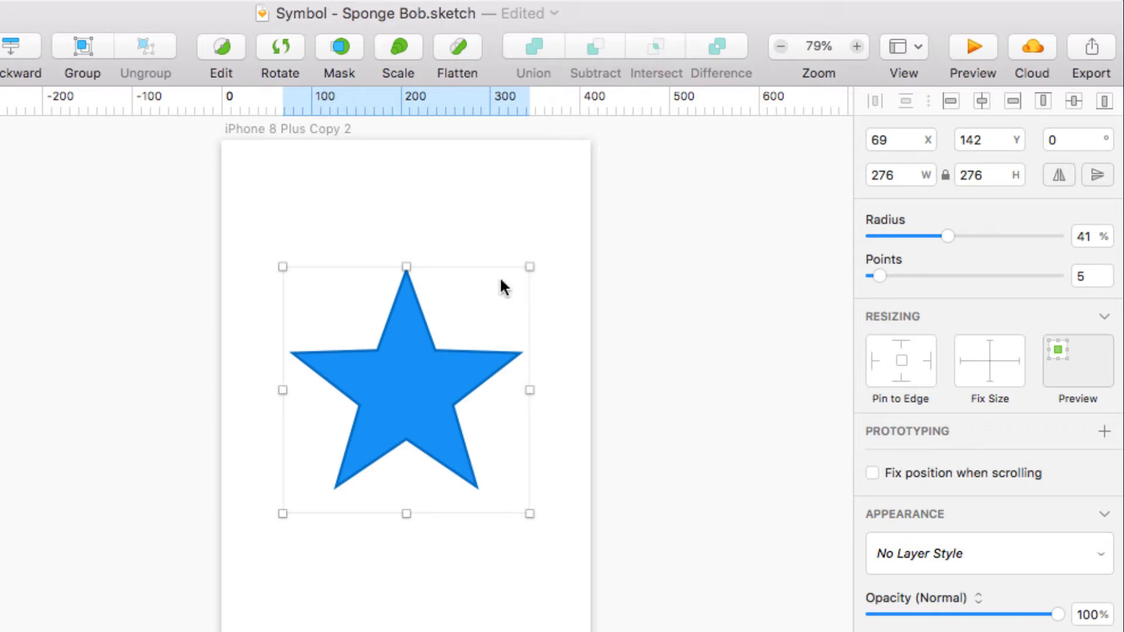
# Step: Freely rotate the star on the iPhone 8 Plus Copy 2 artboard around its center to about 70°
pyautogui.click(283, 49)
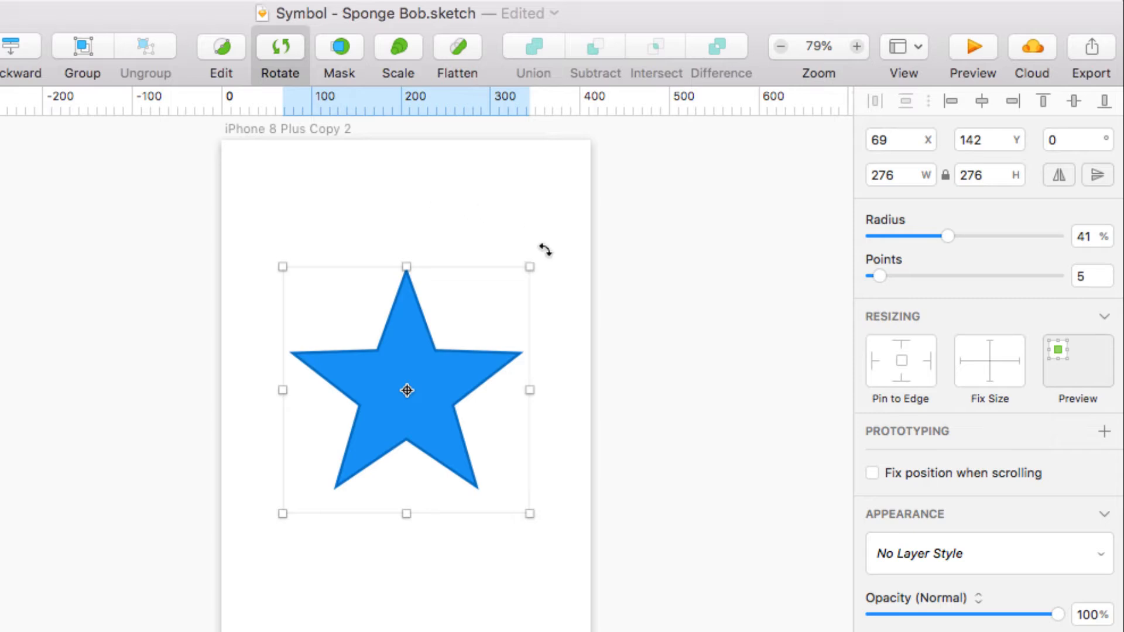
pyautogui.moveTo(545, 250); pyautogui.dragTo(530, 463)
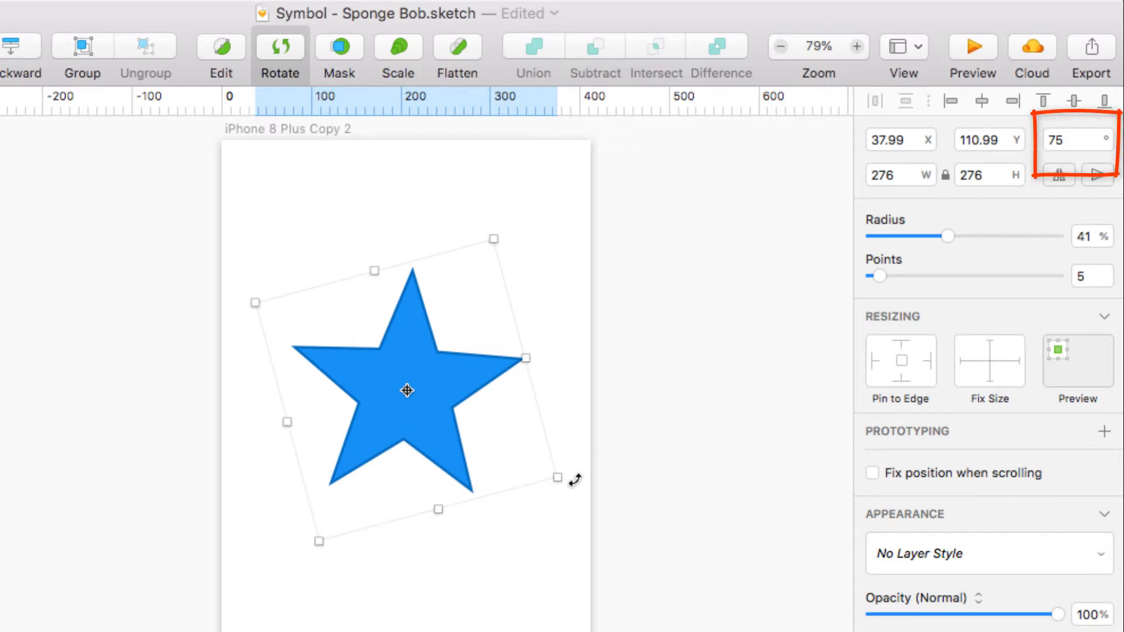
pyautogui.moveTo(574, 473)
pyautogui.mouseDown()
pyautogui.moveTo(544, 512)
pyautogui.moveTo(494, 527)
pyautogui.moveTo(384, 521)
pyautogui.mouseUp()
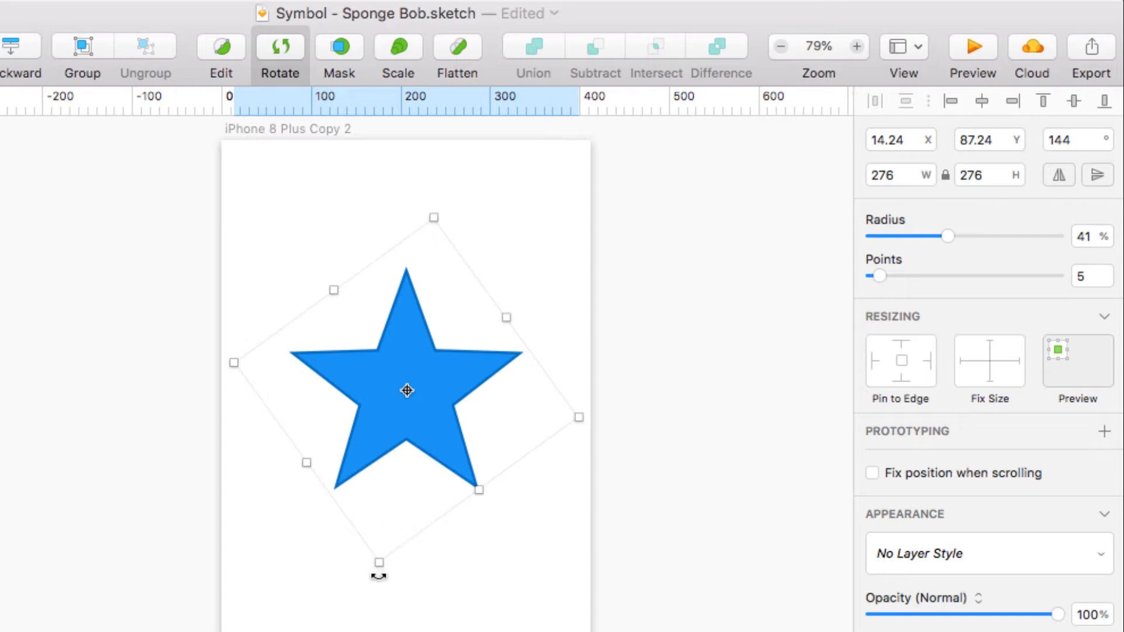
pyautogui.moveTo(378, 572); pyautogui.dragTo(560, 456)
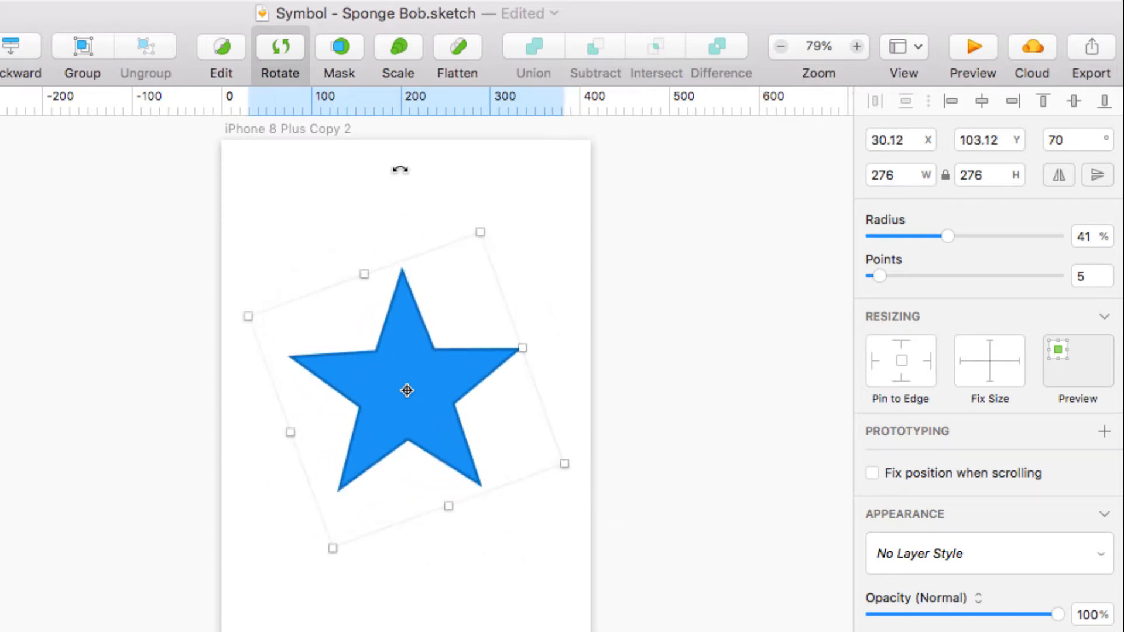
# Step: Reshape the star by shifting its two side tips, top tip and bottom inner point, and finish editing the path
pyautogui.click(226, 49)
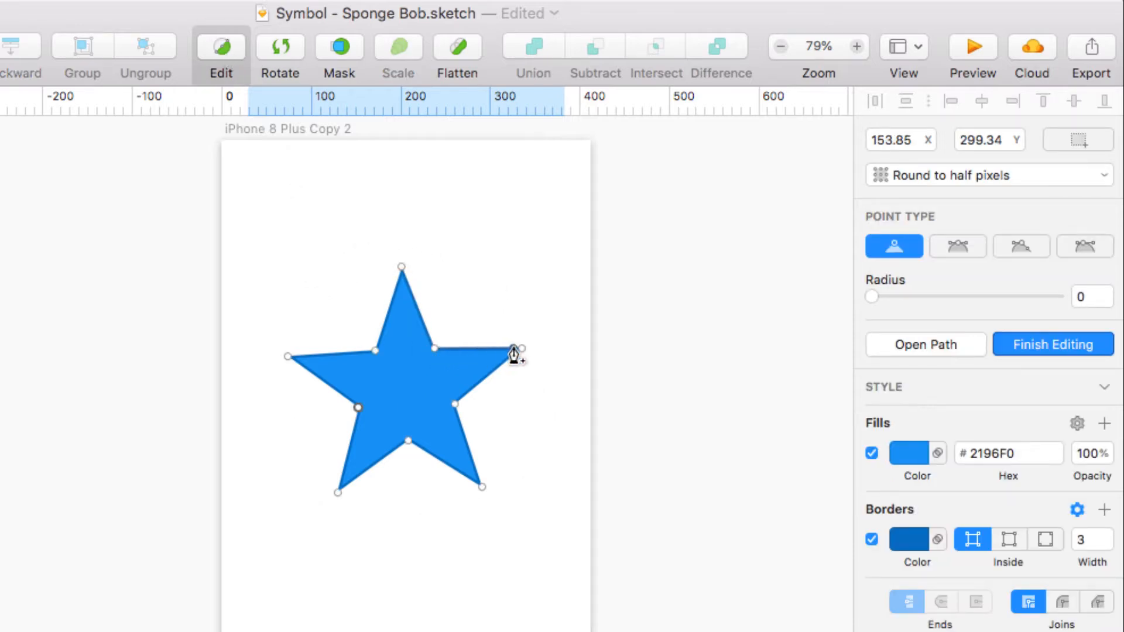
pyautogui.moveTo(522, 348); pyautogui.dragTo(506, 332)
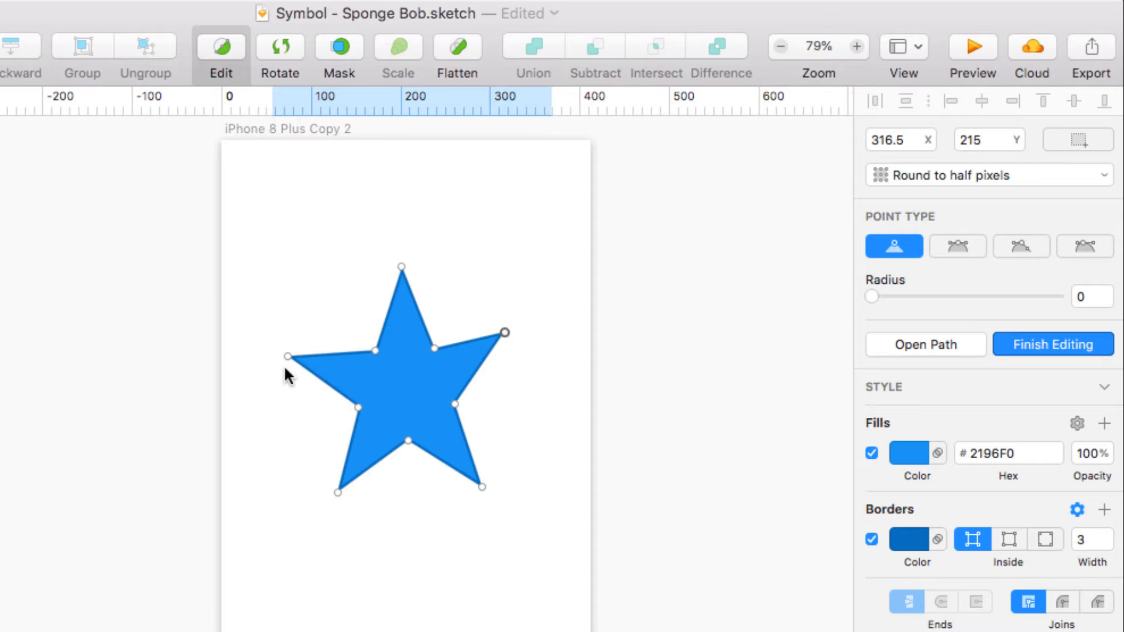
pyautogui.moveTo(287, 356); pyautogui.dragTo(310, 331)
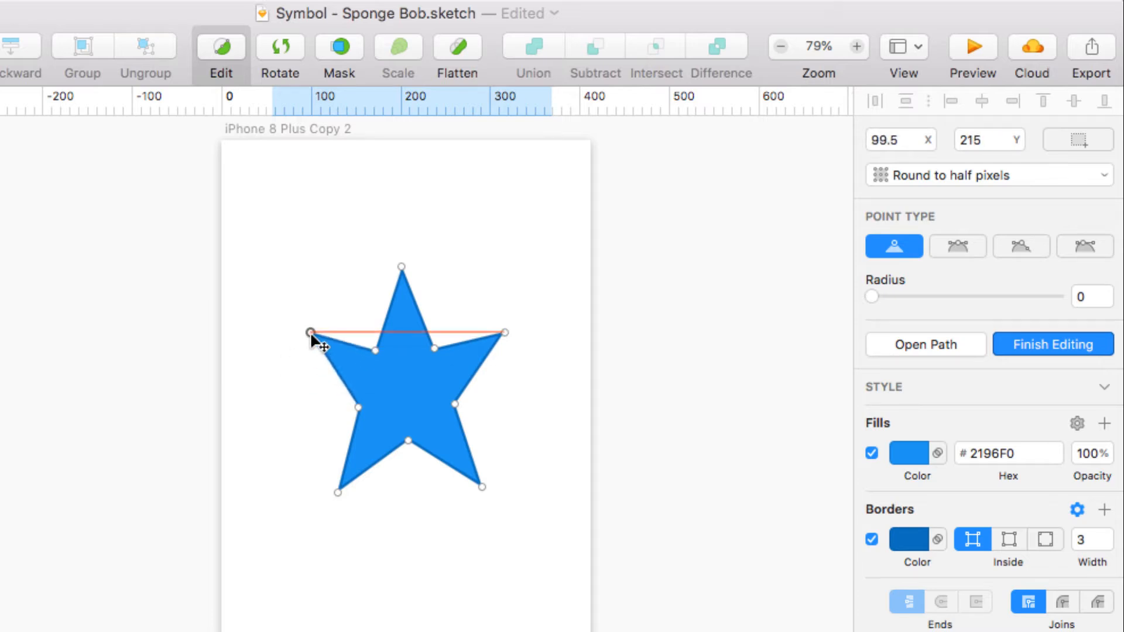
pyautogui.moveTo(402, 268); pyautogui.dragTo(425, 274)
pyautogui.moveTo(407, 441); pyautogui.dragTo(408, 420)
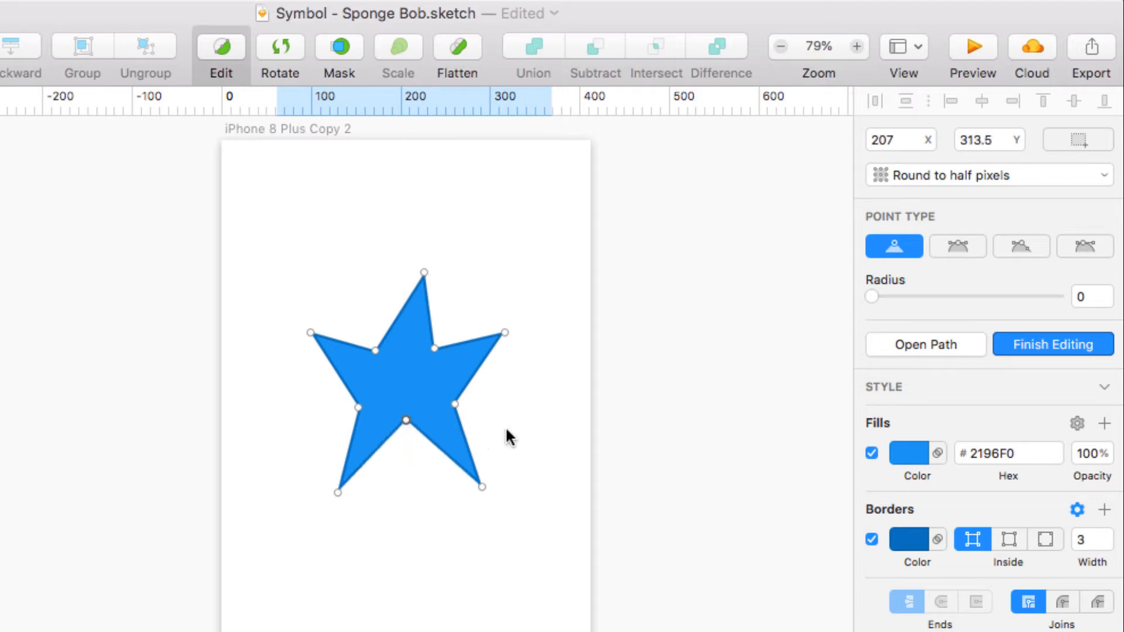
pyautogui.click(1034, 346)
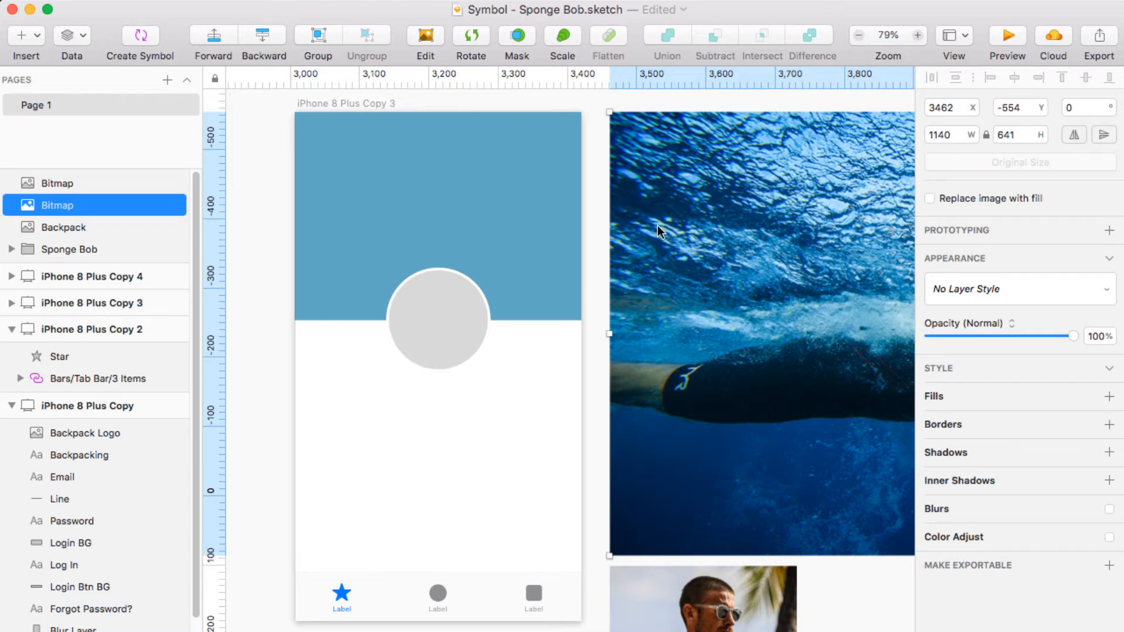
# Step: Move the underwater swimmer photo onto the iPhone 8 Plus Copy 3 artboard so it covers the blue header rectangle
pyautogui.scroll(-2, 676, 566)
pyautogui.scroll(-2, 676, 567)
pyautogui.hscroll(2, 677, 566)
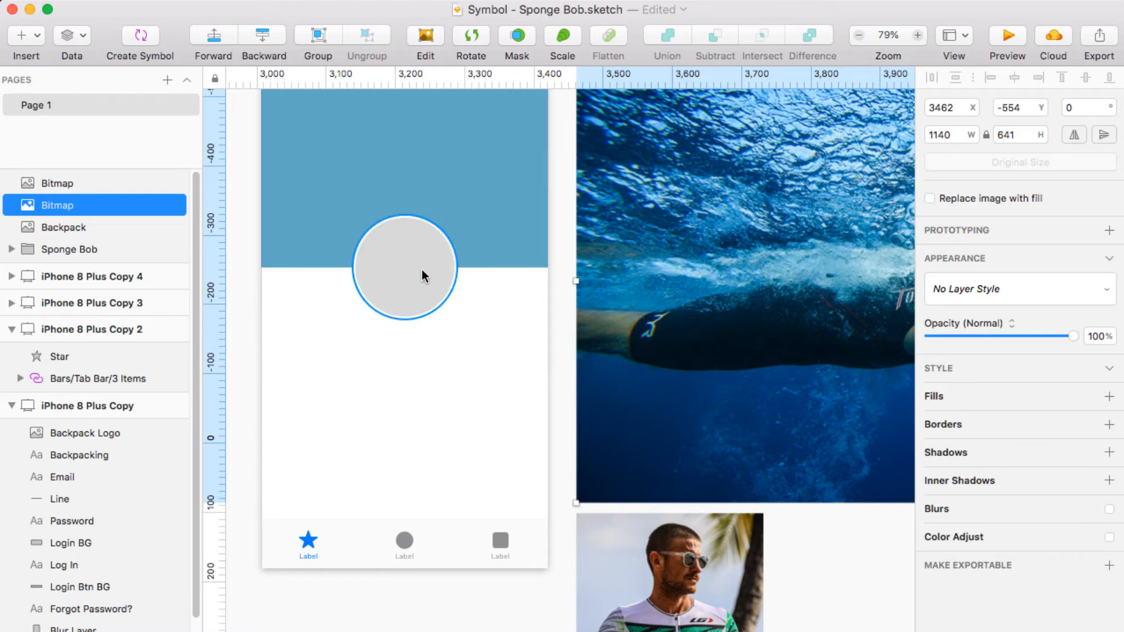
pyautogui.scroll(3, 346, 196)
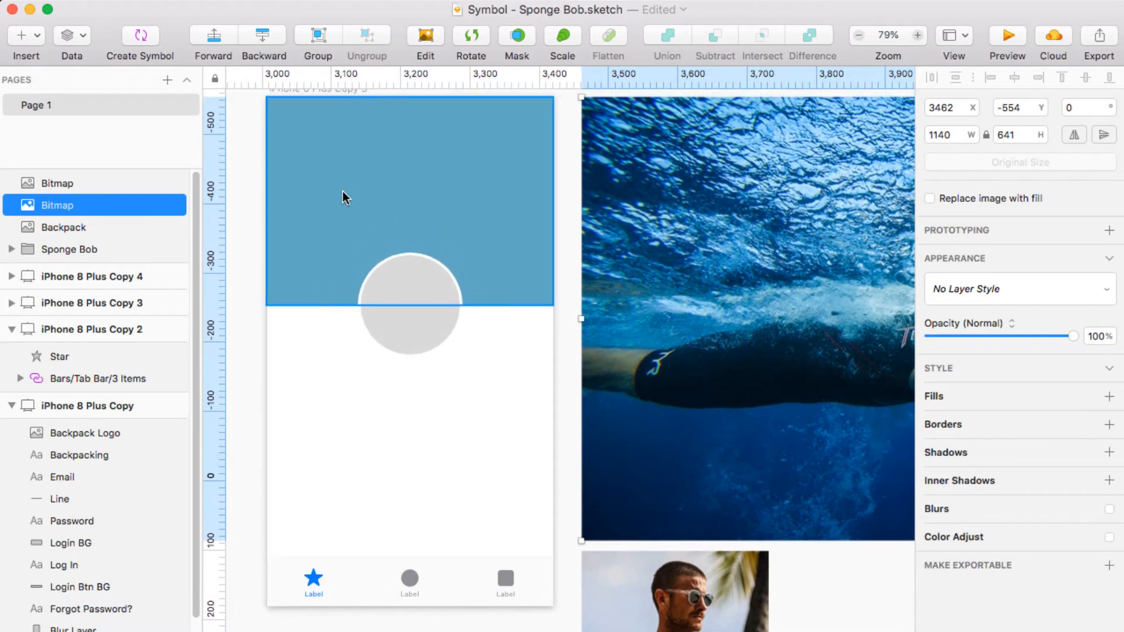
pyautogui.click(331, 230)
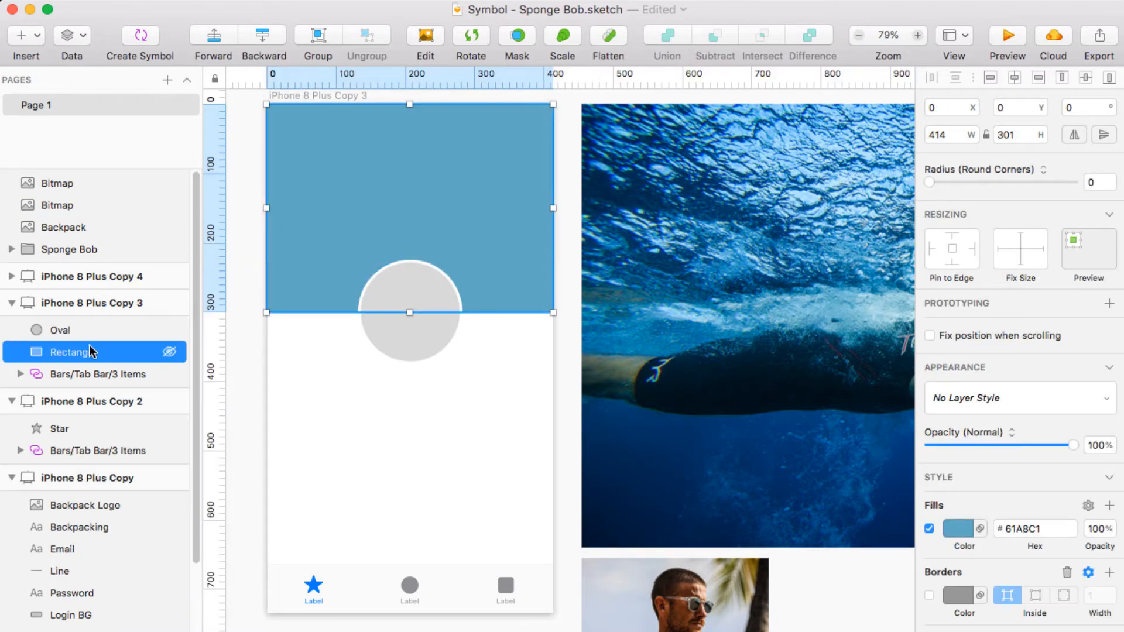
pyautogui.click(398, 329)
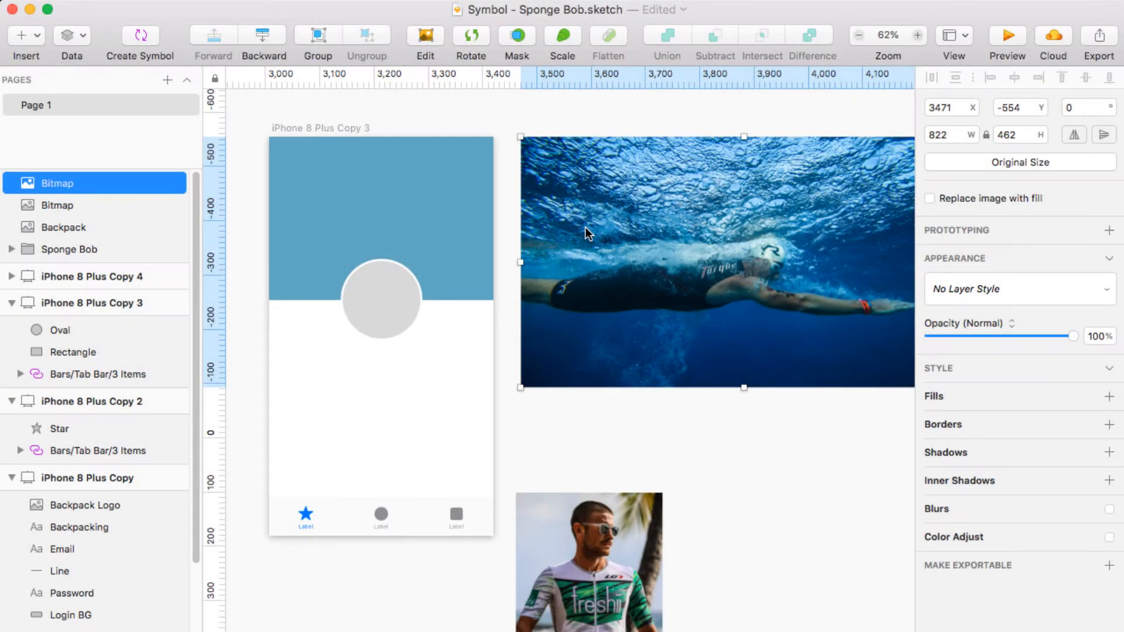
pyautogui.moveTo(582, 230); pyautogui.dragTo(233, 229)
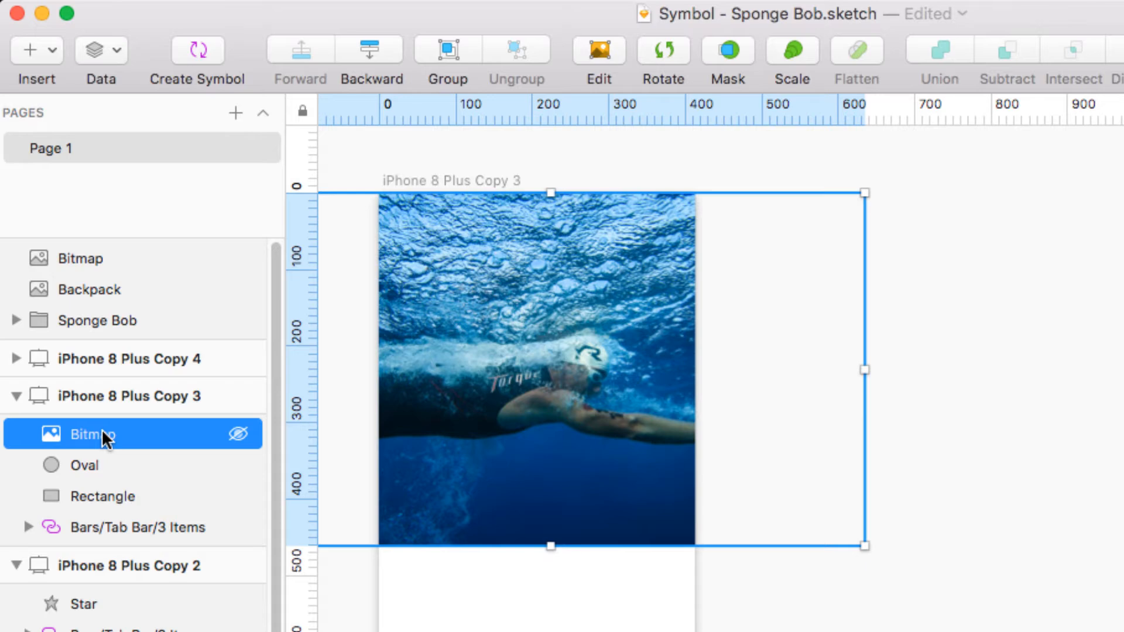
# Step: Mask the swimmer bitmap with the header Rectangle on the iPhone 8 Plus Copy 3 artboard
pyautogui.keyDown('super'); pyautogui.click(111, 496); pyautogui.keyUp('super')
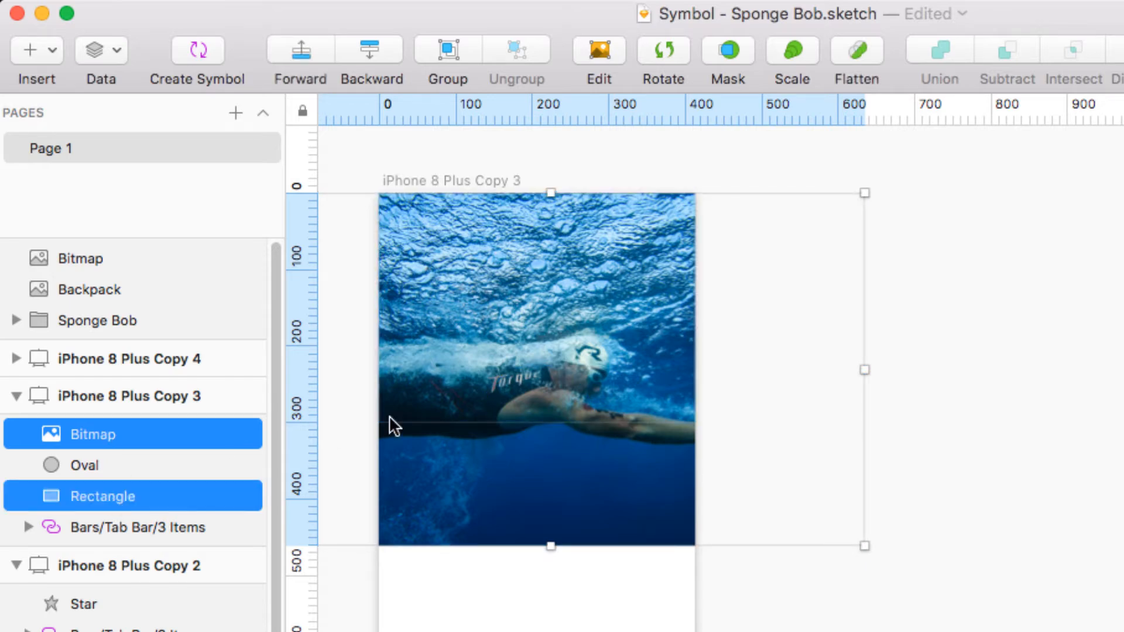
pyautogui.click(726, 50)
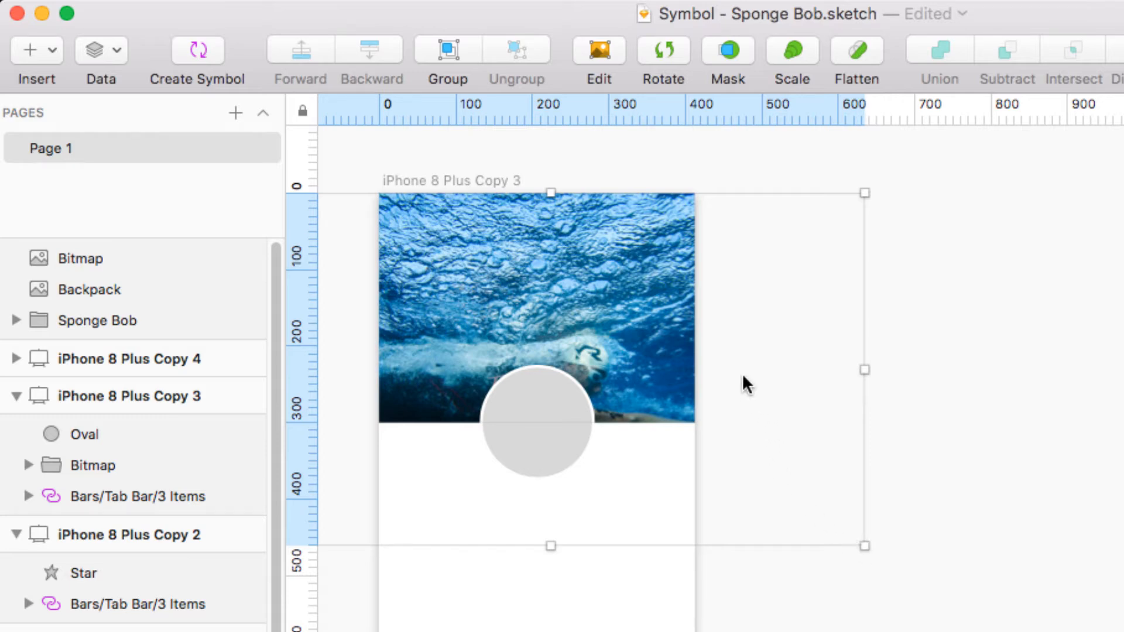
pyautogui.click(945, 487)
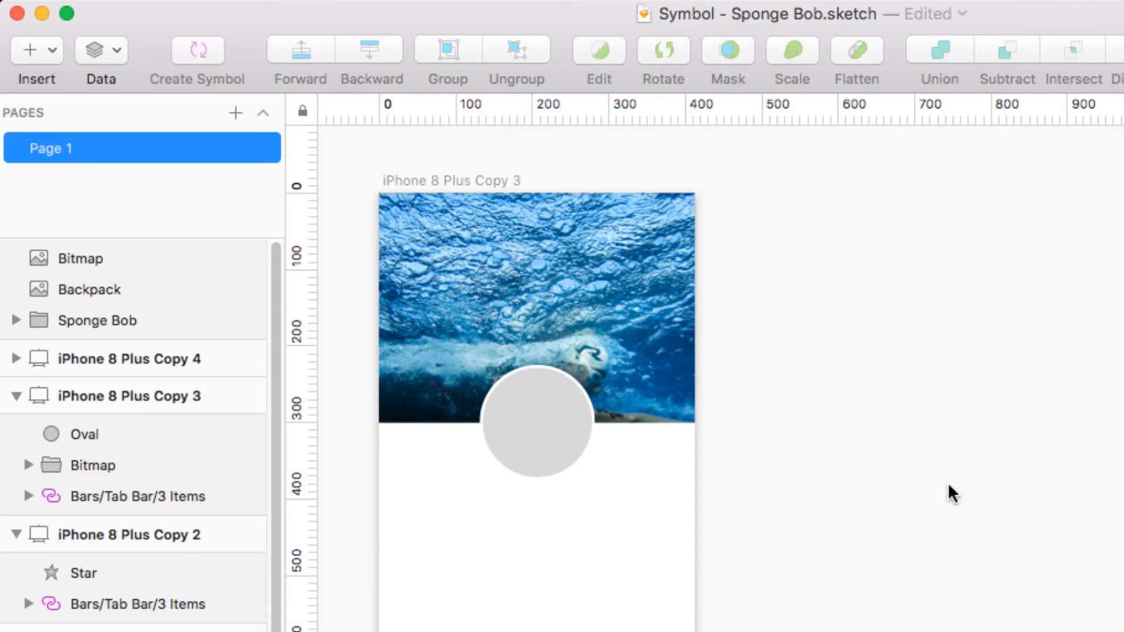
# Step: Shift the swimmer image inside its mask group up and slightly left so the swimmer shows above the oval
pyautogui.click(614, 282)
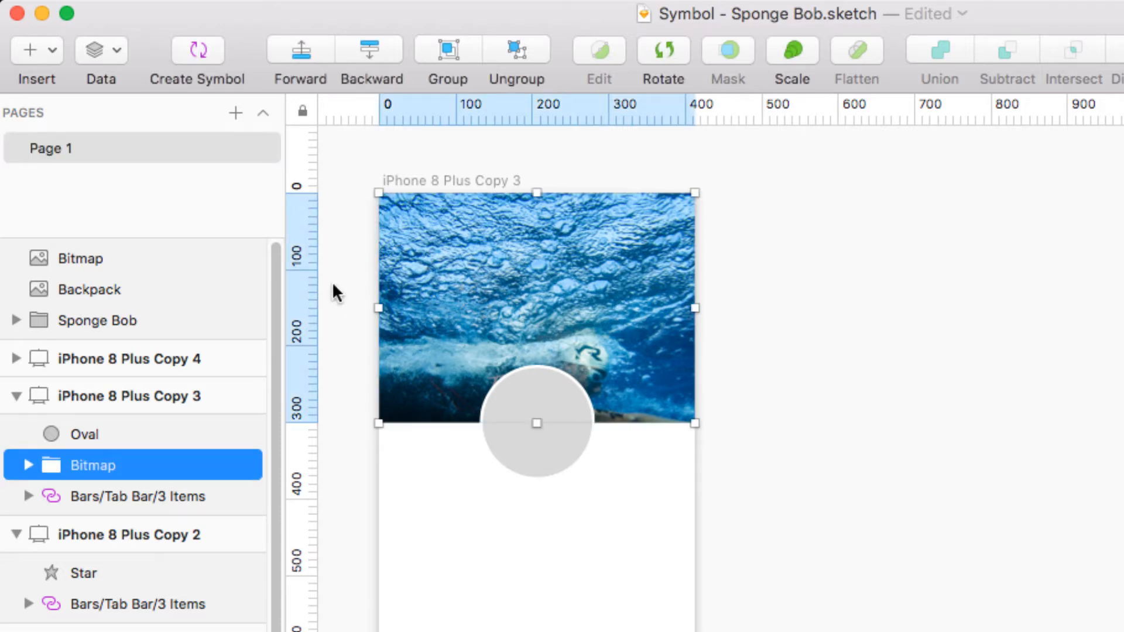
pyautogui.click(27, 465)
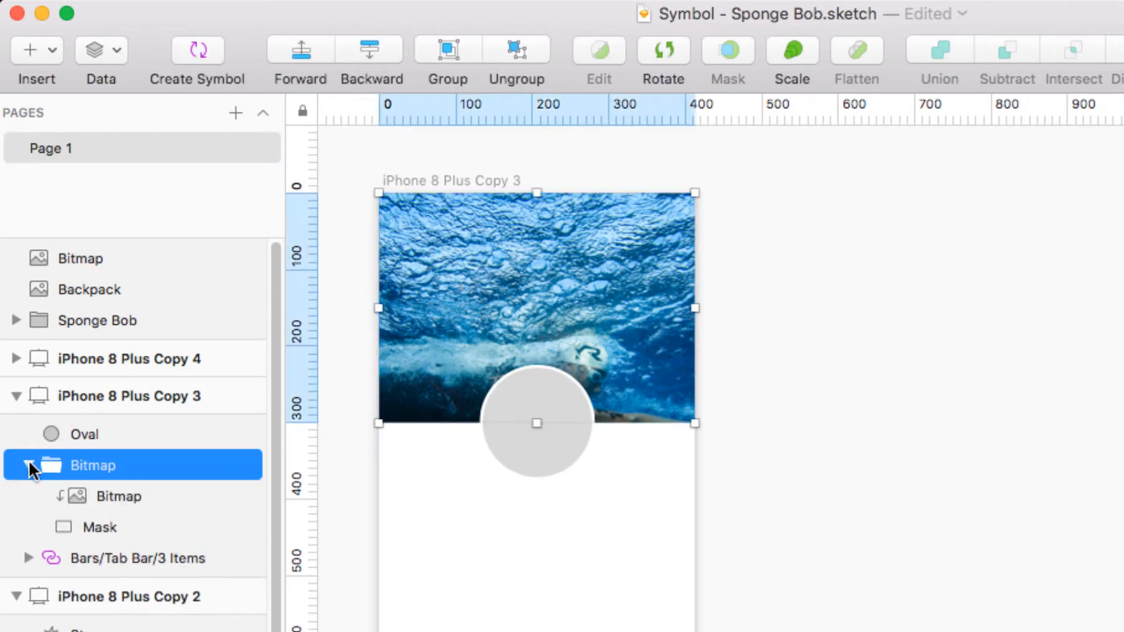
pyautogui.click(104, 490)
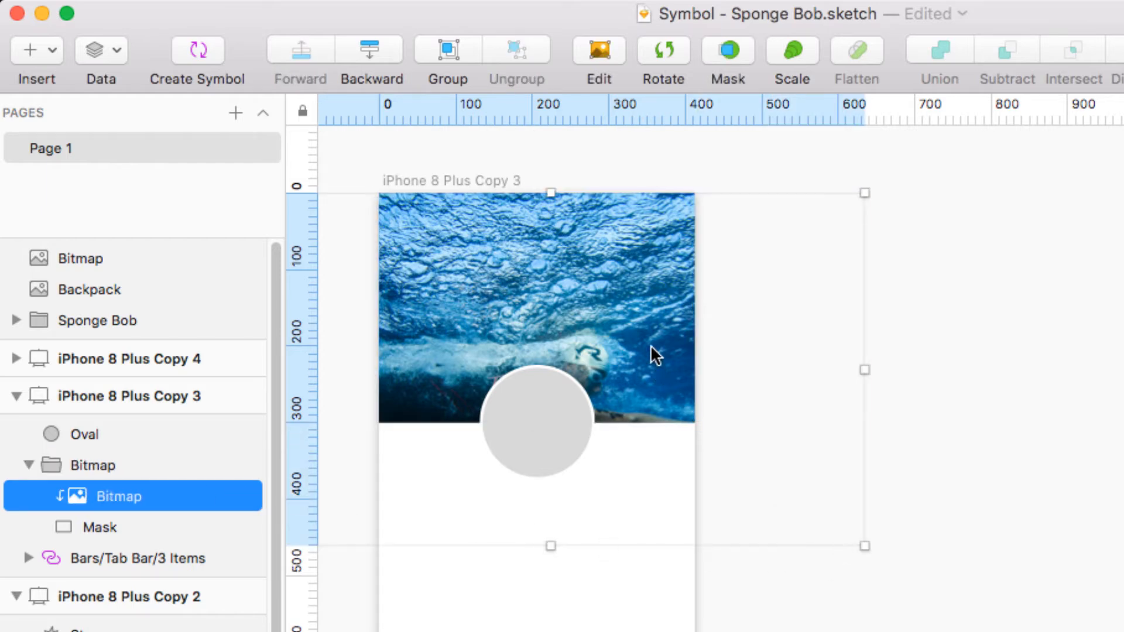
pyautogui.moveTo(652, 351); pyautogui.dragTo(624, 297)
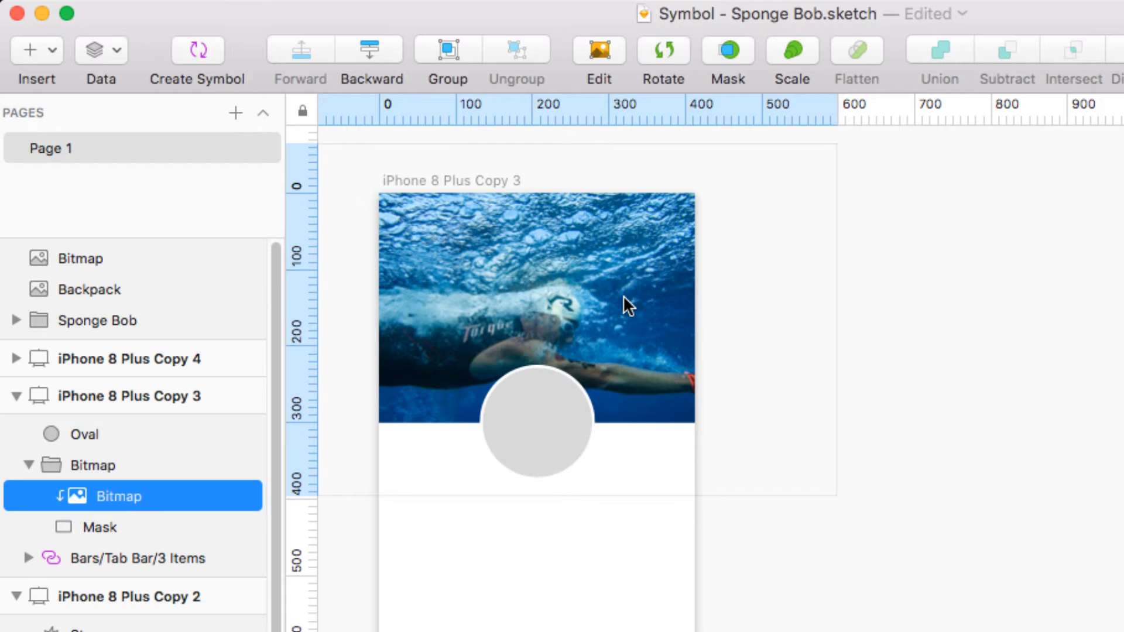
# Step: Scale the swimmer image down within its mask so the whole outstretched arm fits inside the header
pyautogui.moveTo(836, 497); pyautogui.dragTo(750, 406)
pyautogui.hscroll(-5, 750, 406)
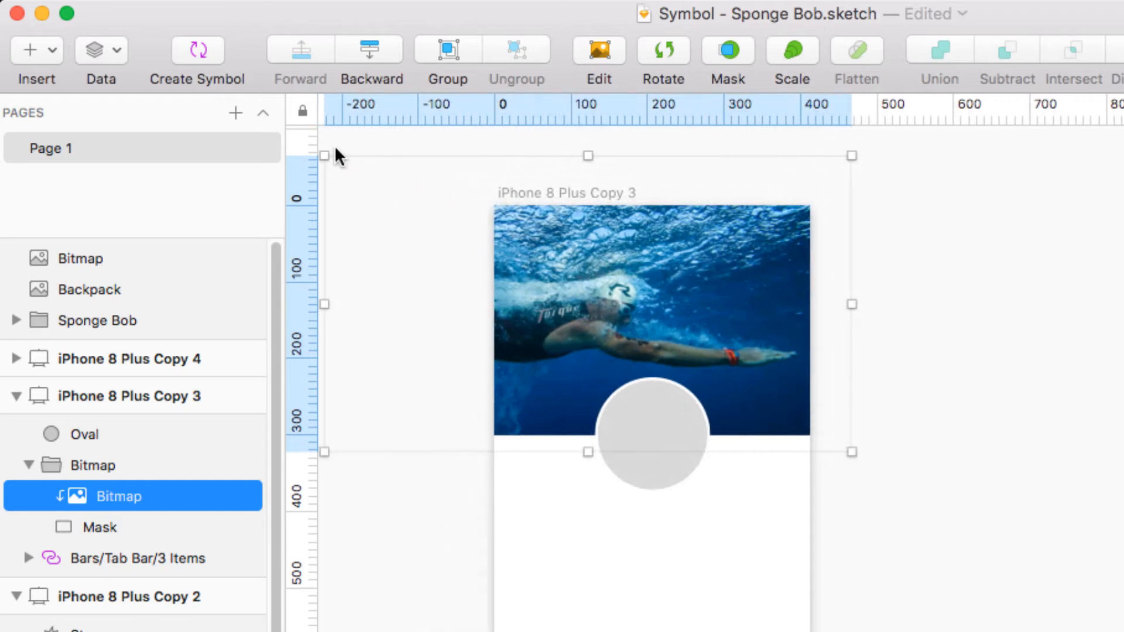
pyautogui.moveTo(325, 154); pyautogui.dragTo(391, 180)
pyautogui.click(1000, 296)
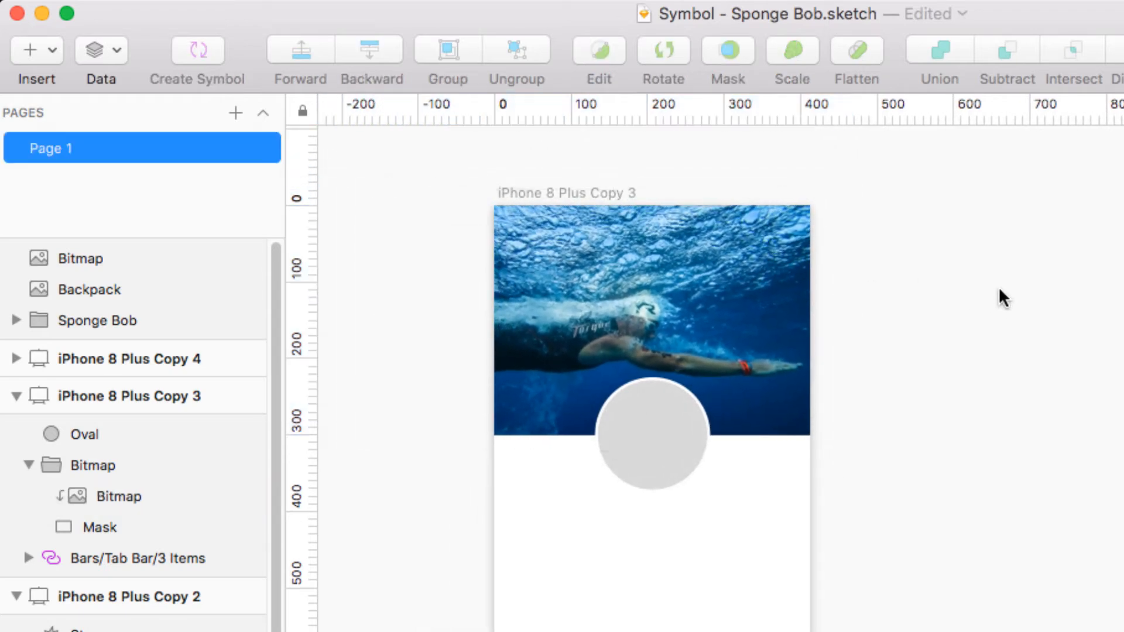
# Step: Move the portrait photo of the man in sunglasses onto the iPhone 8 Plus Copy 3 artboard so his head covers the oval
pyautogui.click(974, 598)
pyautogui.moveTo(975, 597); pyautogui.dragTo(975, 506)
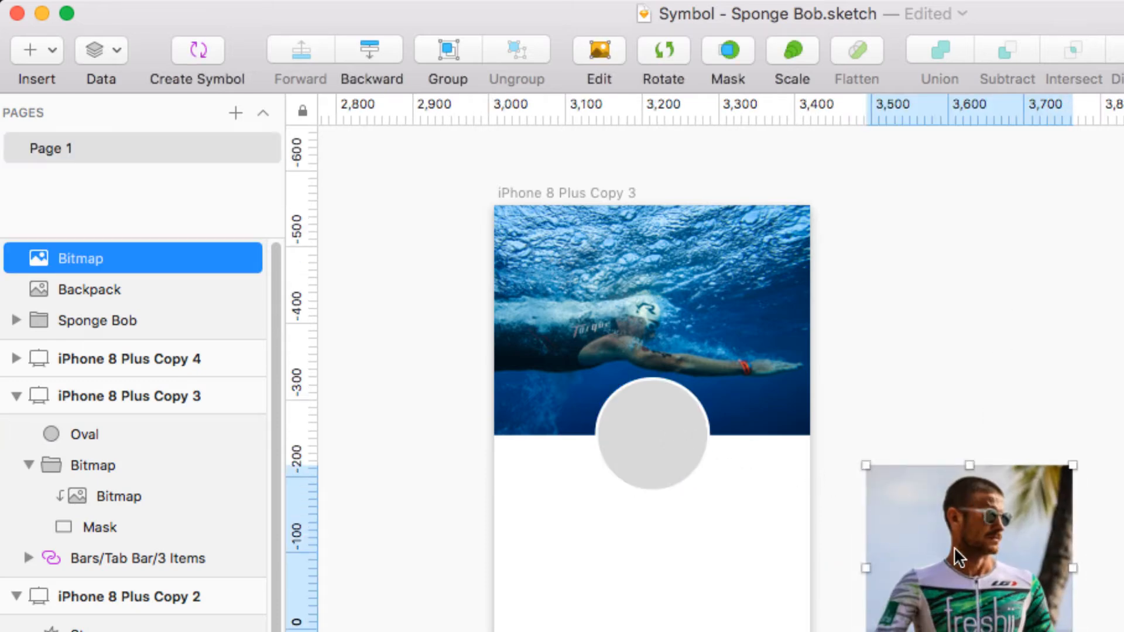
pyautogui.moveTo(953, 546); pyautogui.dragTo(644, 454)
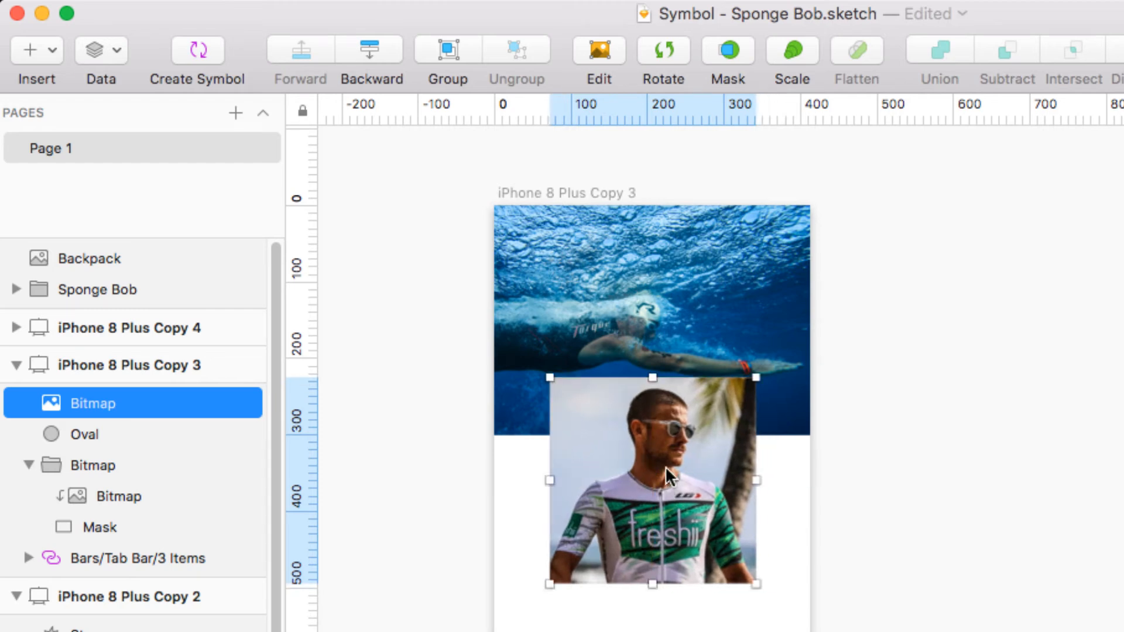
# Step: Mask the portrait bitmap with the Oval so it becomes a round profile picture
pyautogui.keyDown('shift'); pyautogui.click(96, 430); pyautogui.keyUp('shift')
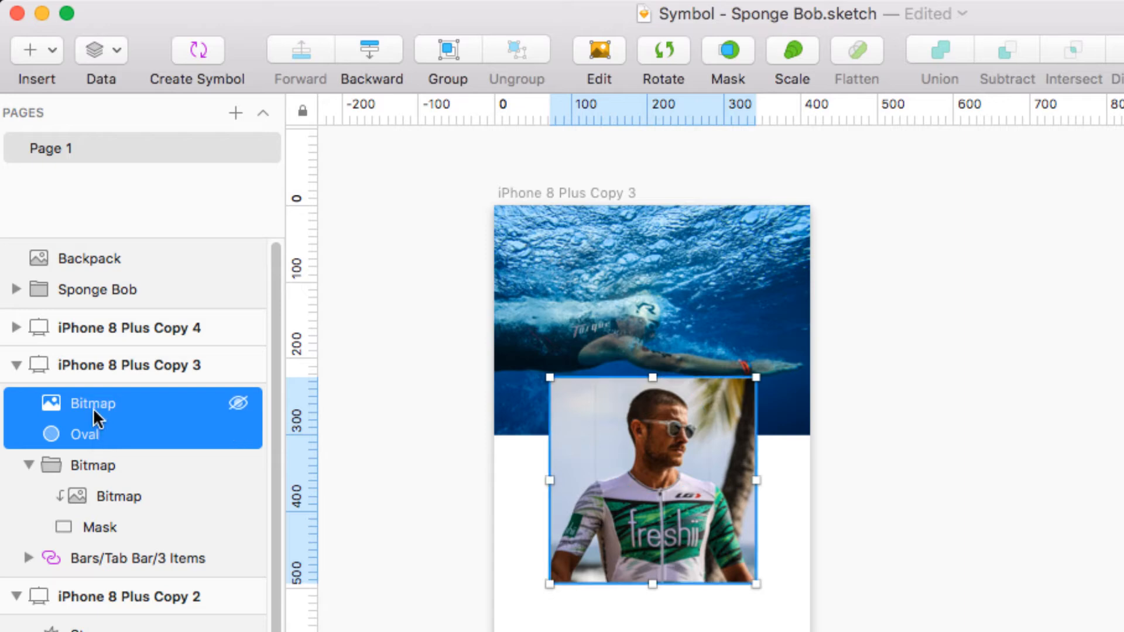
pyautogui.click(729, 52)
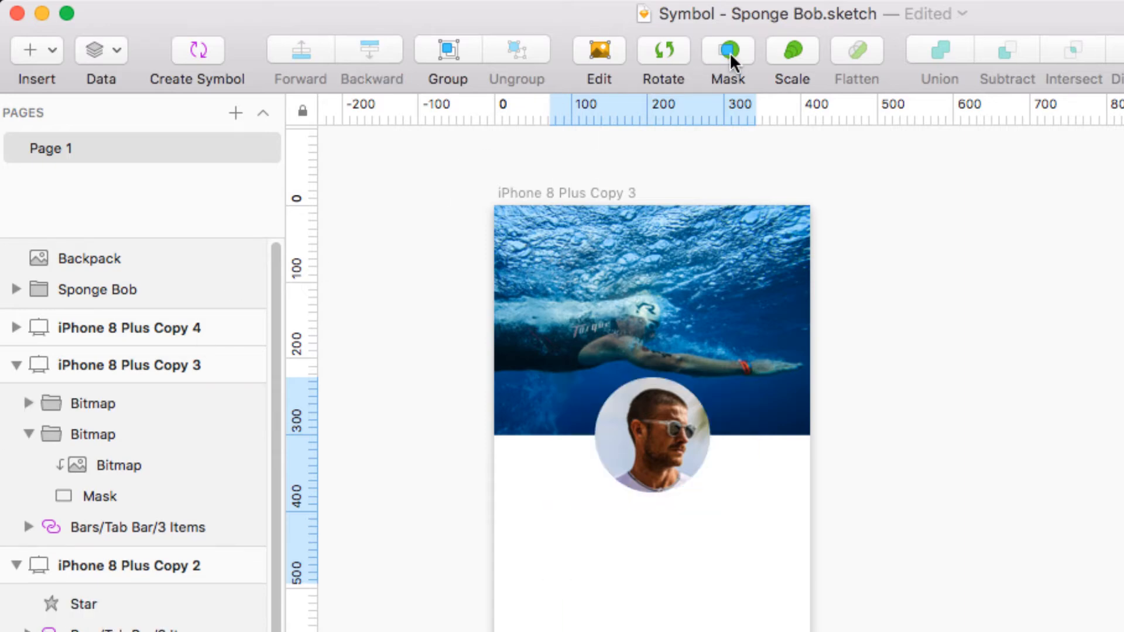
pyautogui.click(651, 453)
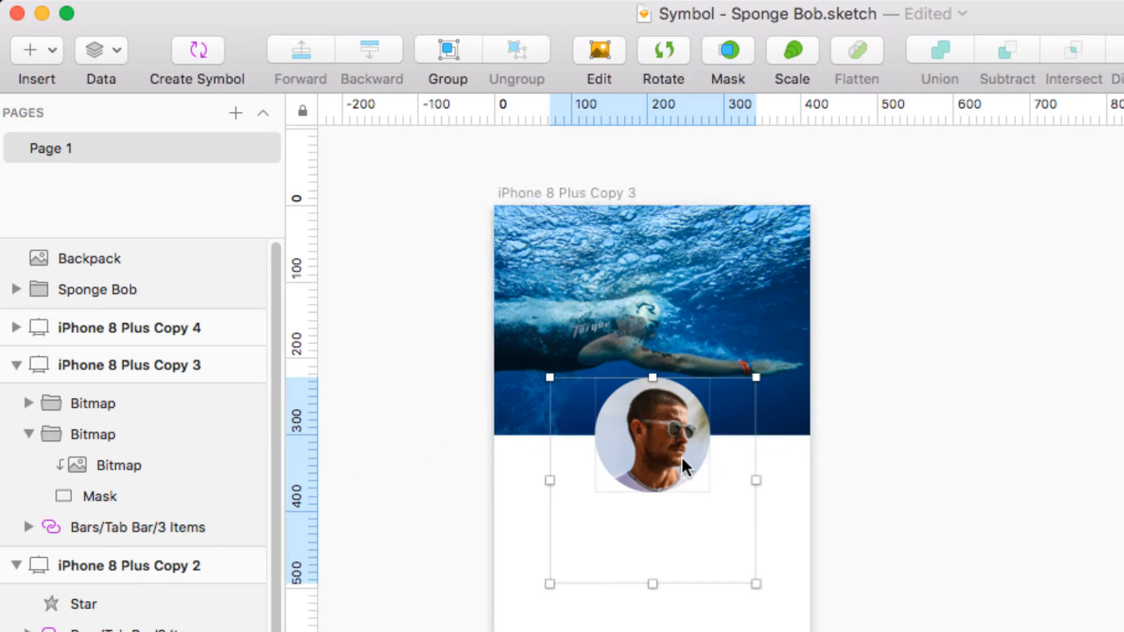
pyautogui.click(897, 482)
pyautogui.click(683, 443)
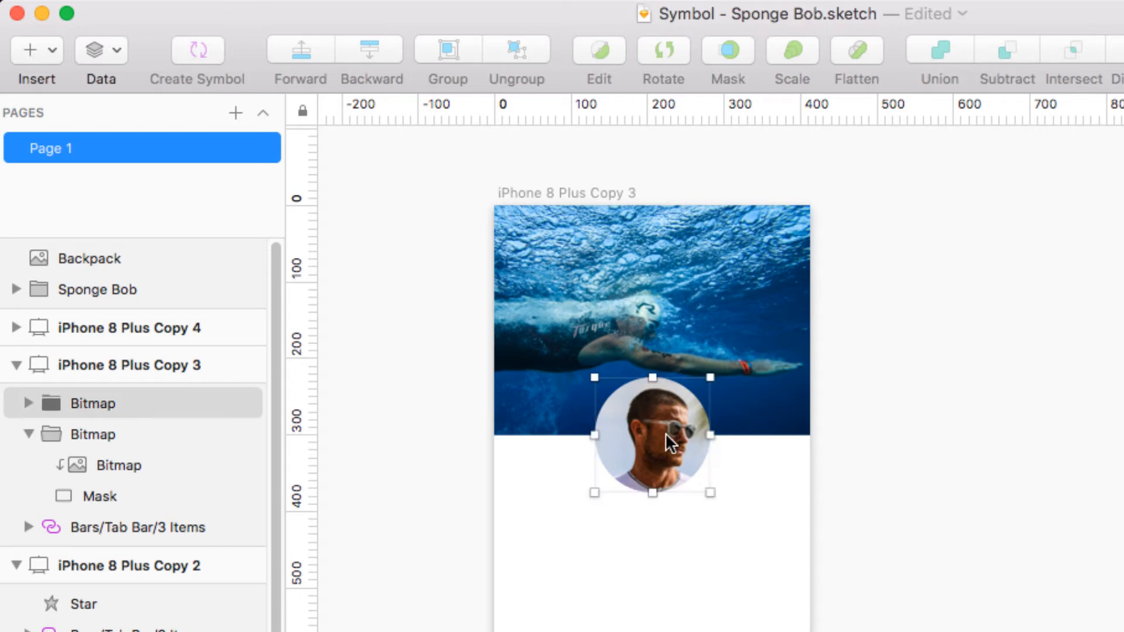
# Step: Nudge the portrait bitmap inside its mask group slightly left and down so the head is centred in the circle
pyautogui.click(26, 404)
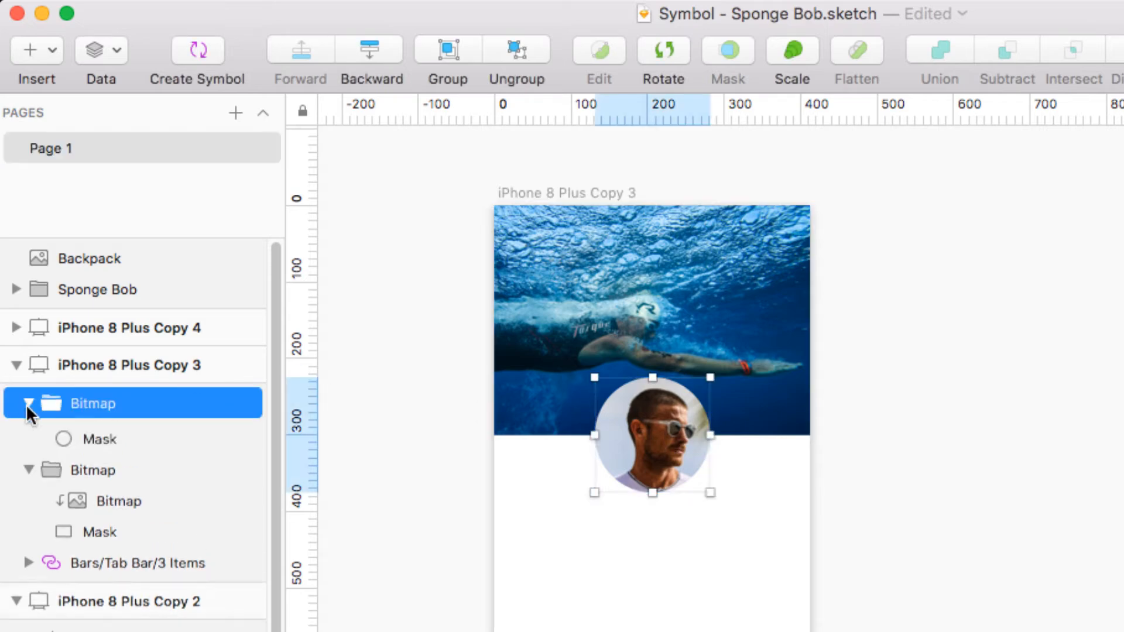
pyautogui.click(110, 439)
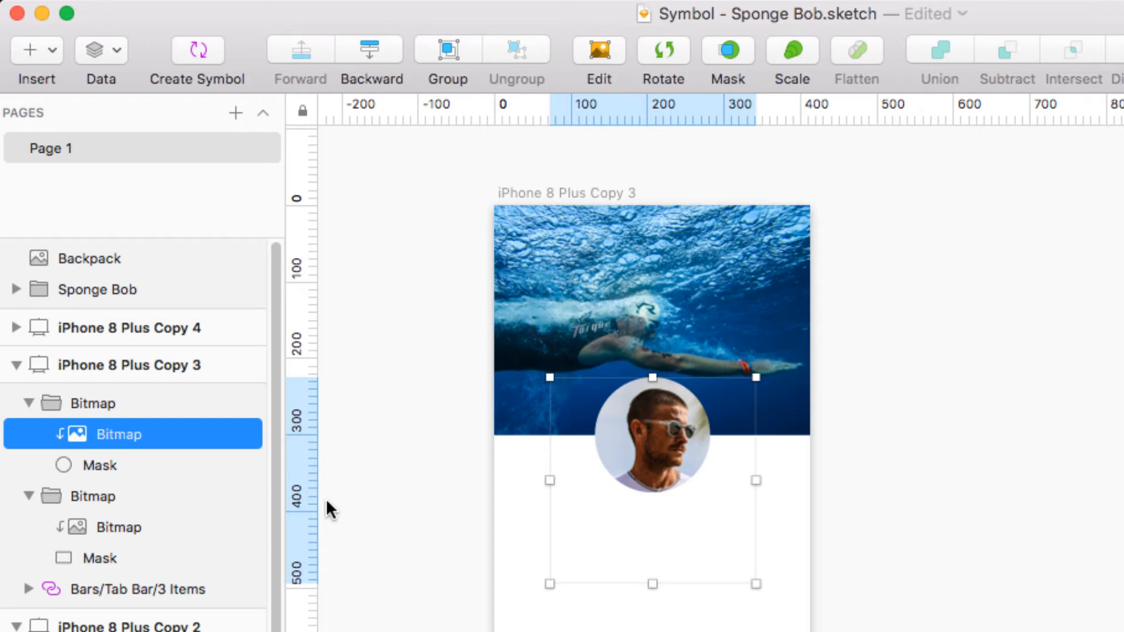
pyautogui.press('Left')
pyautogui.press('Left')
pyautogui.press('Left')
pyautogui.press('Left')
pyautogui.press('Left')
pyautogui.press('Left')
pyautogui.press('Down')
pyautogui.press('Down')
pyautogui.press('Down')
pyautogui.press('Down')
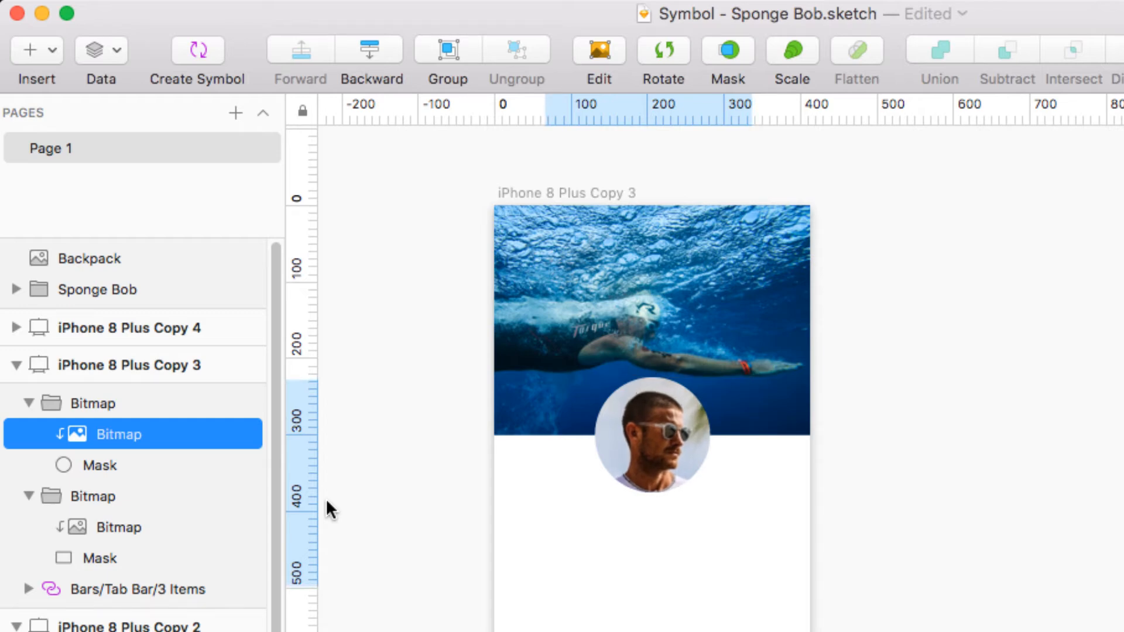
pyautogui.press('Down')
pyautogui.press('Down')
pyautogui.press('Up')
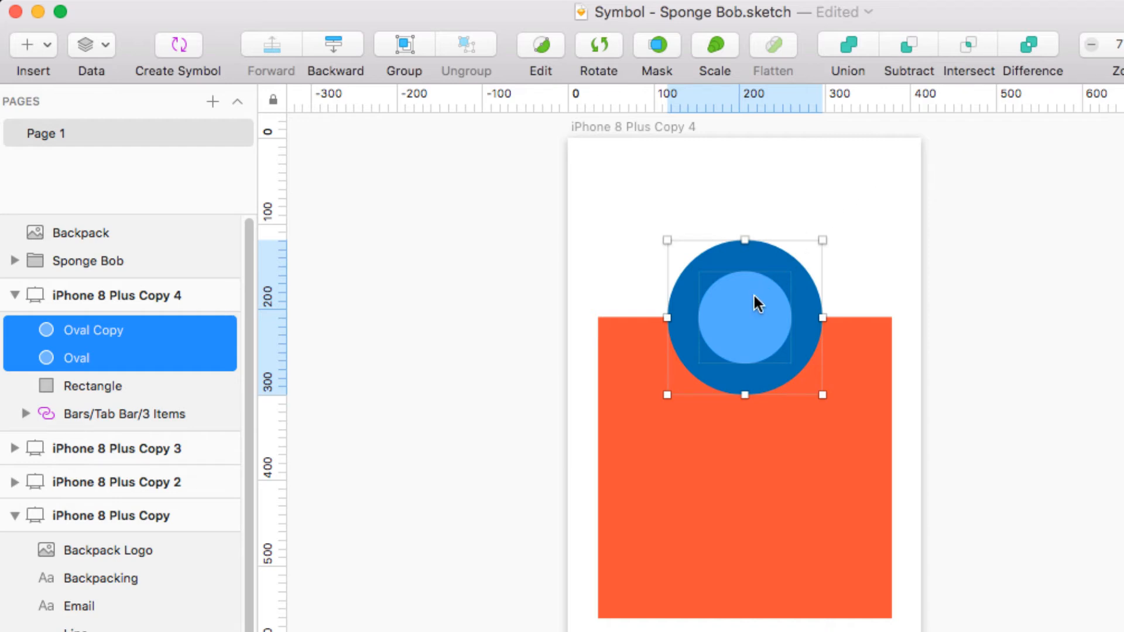
# Step: Subtract Oval Copy from Oval on the iPhone 8 Plus Copy 4 artboard, and shrink the cut-out circle to about 80 px wide
pyautogui.click(907, 46)
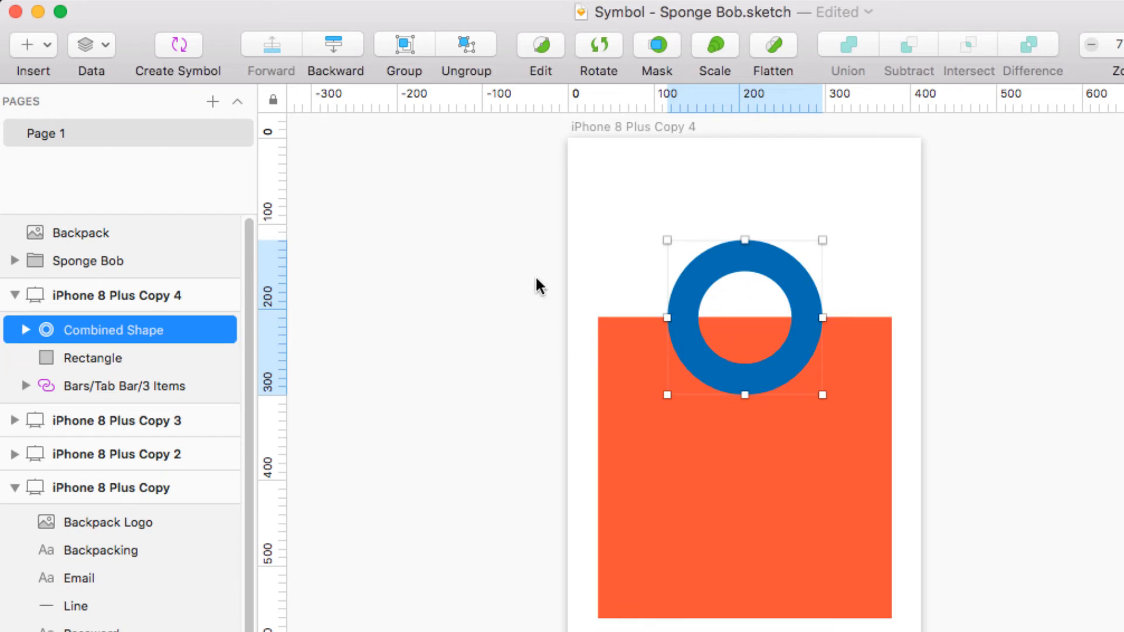
pyautogui.click(23, 330)
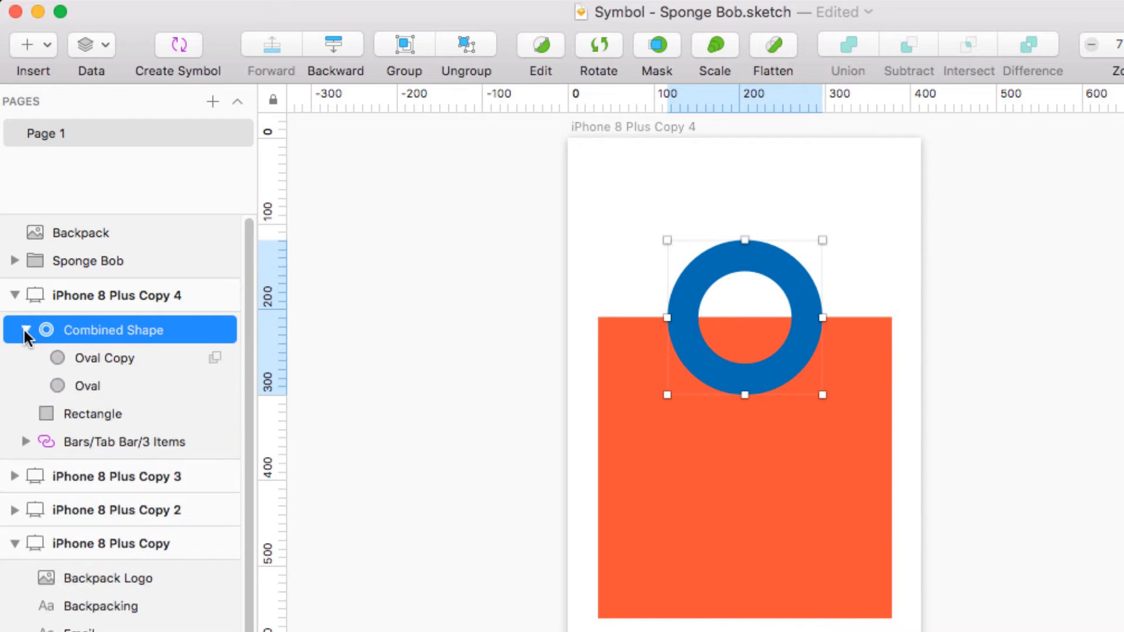
pyautogui.click(82, 358)
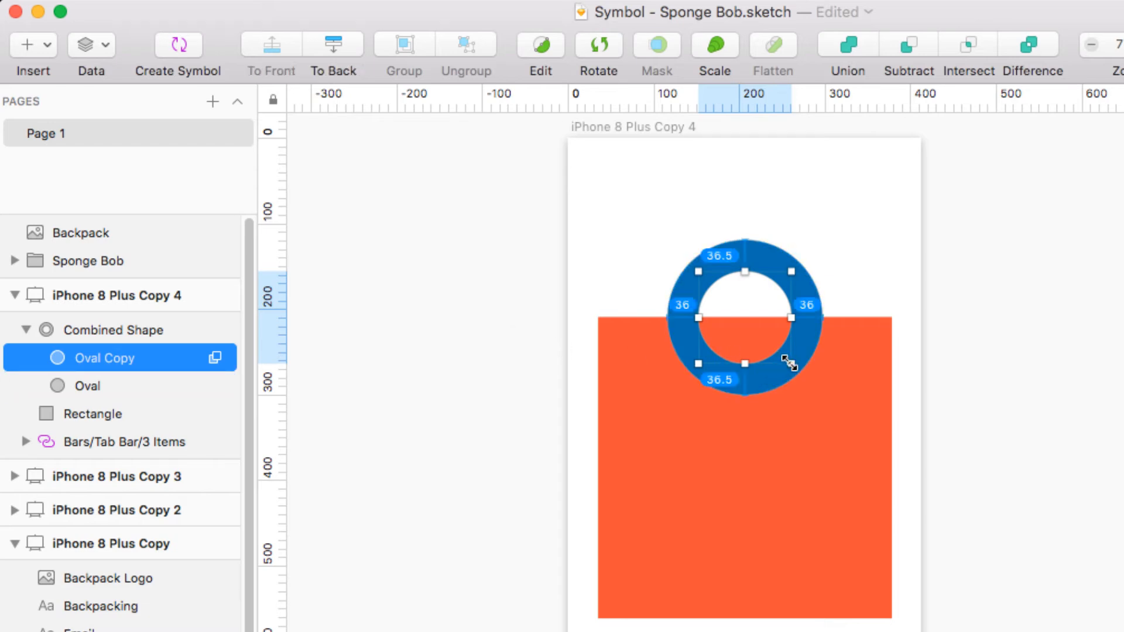
pyautogui.moveTo(790, 363)
pyautogui.mouseDown()
pyautogui.moveTo(803, 378)
pyautogui.moveTo(778, 351)
pyautogui.mouseUp()
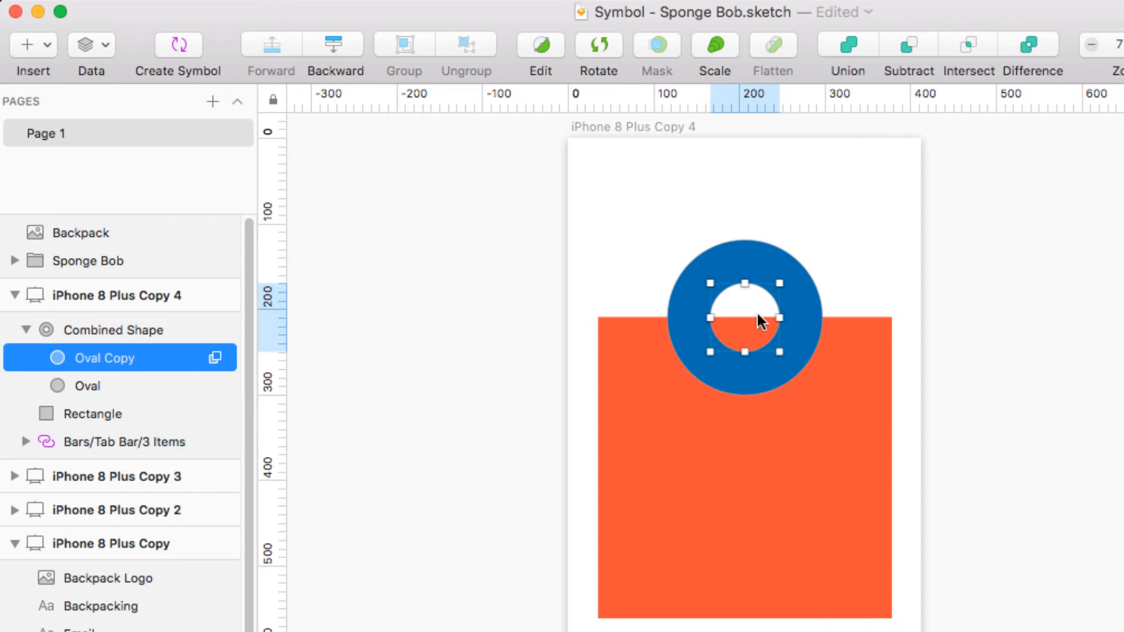
# Step: Move the cut-out Oval Copy up about 30 px inside the combined shape
pyautogui.press('Up')
pyautogui.press('Up')
pyautogui.press('Up')
pyautogui.press('Up')
pyautogui.press('Up')
pyautogui.press('Up')
pyautogui.press('Up')
pyautogui.press('Up')
pyautogui.press('Up')
pyautogui.press('Up')
pyautogui.press('Up')
pyautogui.press('Up')
pyautogui.press('Up')
pyautogui.press('Up')
pyautogui.press('Up')
pyautogui.press('Up')
pyautogui.press('Up')
pyautogui.press('Up')
pyautogui.press('Up')
pyautogui.press('Up')
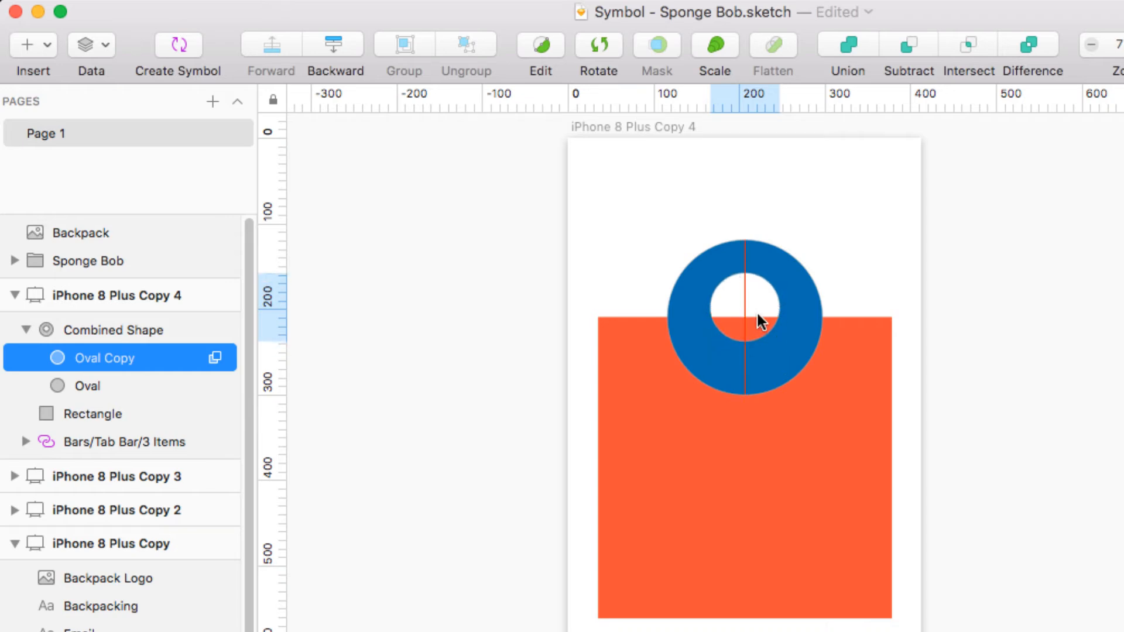
pyautogui.press('Up')
pyautogui.press('Up')
pyautogui.press('Up')
pyautogui.press('Up')
pyautogui.press('Up')
pyautogui.press('Up')
pyautogui.press('Up')
pyautogui.press('Up')
pyautogui.press('Up')
pyautogui.press('Up')
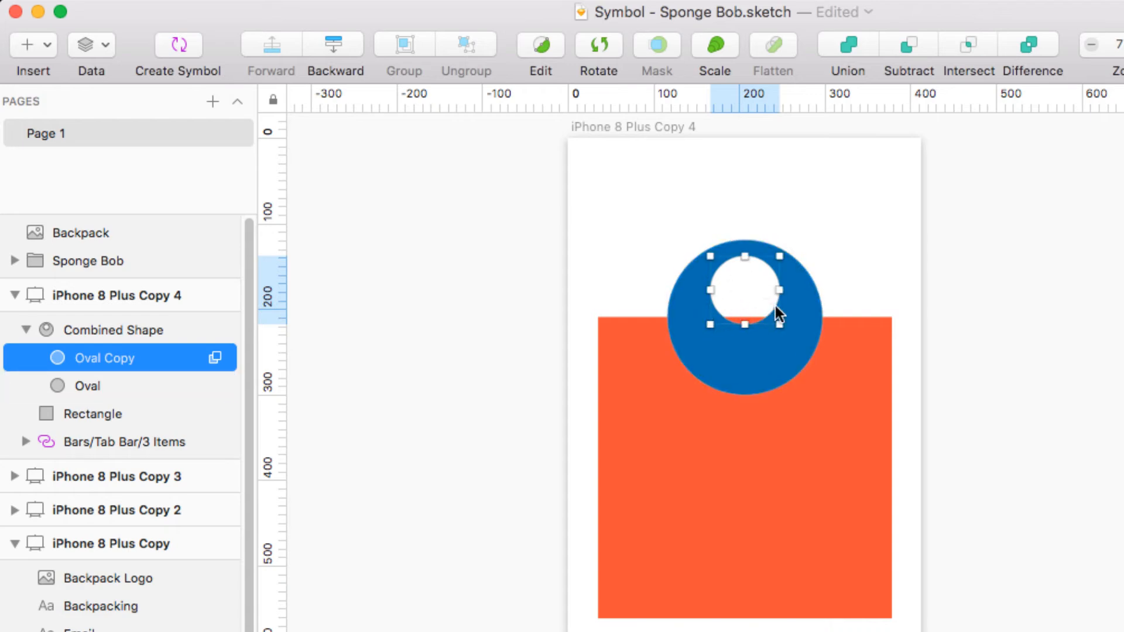
pyautogui.click(862, 282)
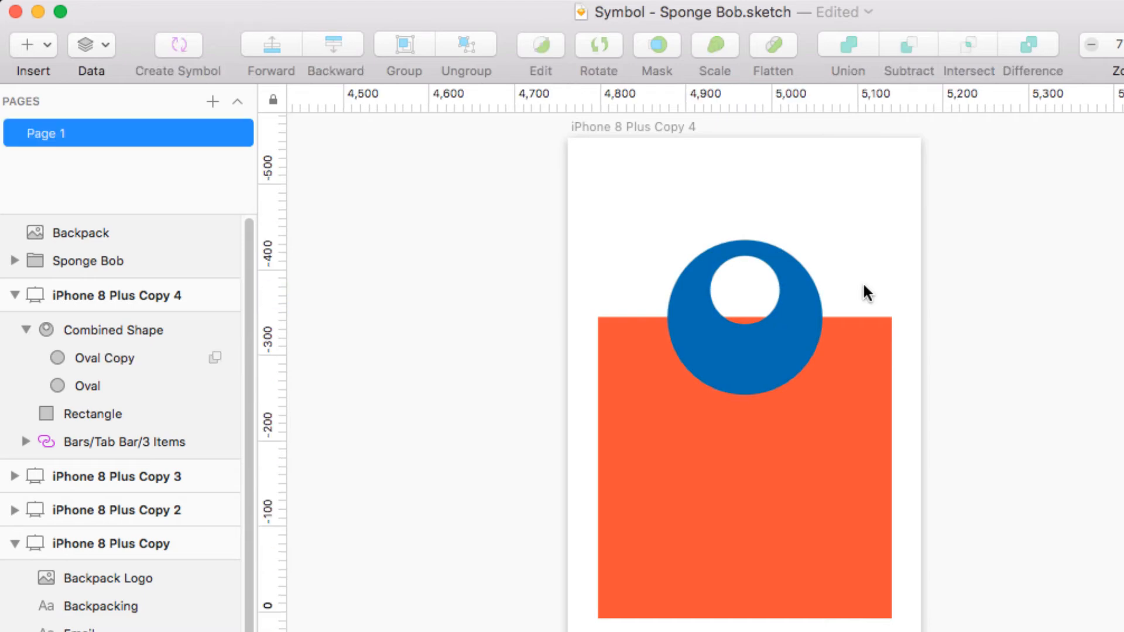
# Step: Undo the cut-out edits and the subtraction to return to two separate ovals
pyautogui.press('super+z')
pyautogui.press('super+z')
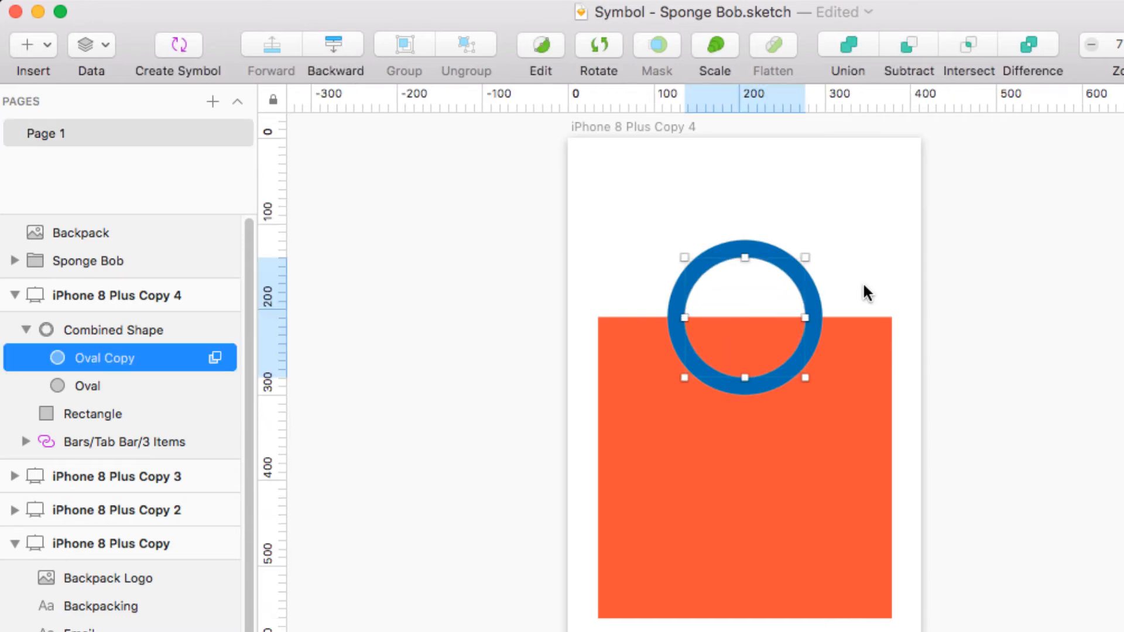
pyautogui.press('super+z')
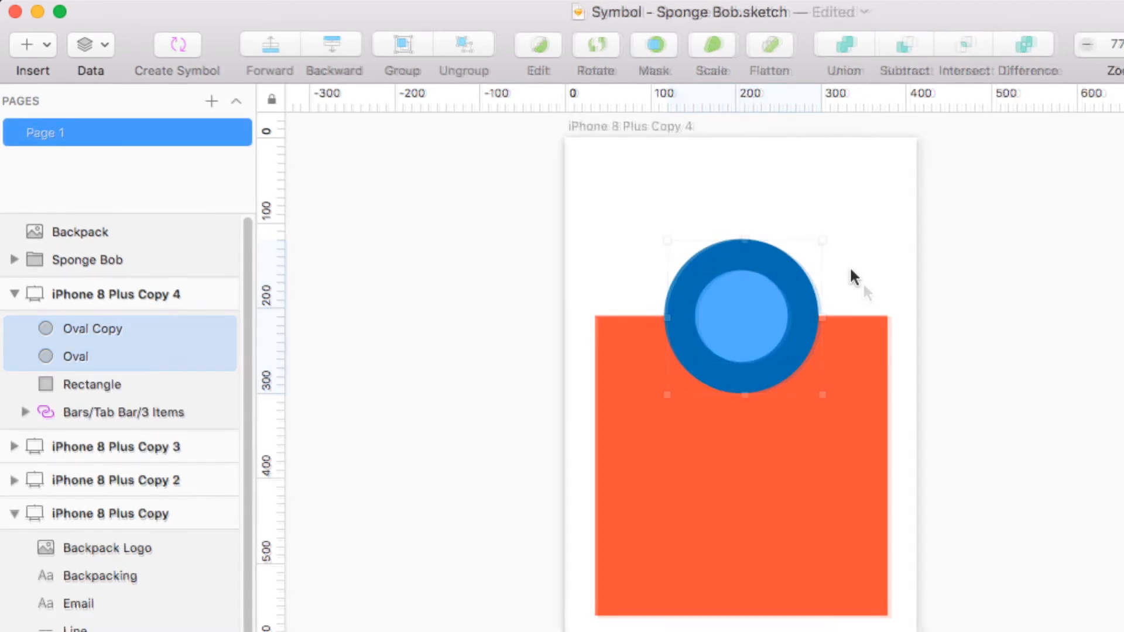
pyautogui.click(862, 283)
# Step: Move Oval Copy up so it overlaps the upper edge of Oval, and combine both ovals with Union
pyautogui.moveTo(754, 315); pyautogui.dragTo(741, 214)
pyautogui.keyDown('shift'); pyautogui.click(754, 311); pyautogui.keyUp('shift')
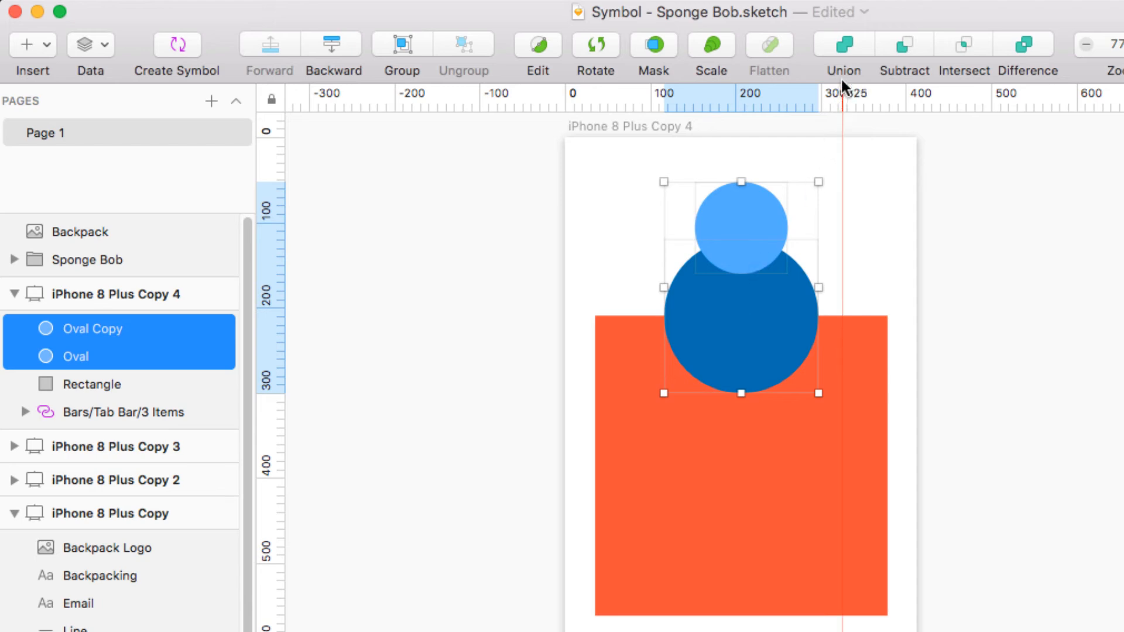
pyautogui.click(846, 47)
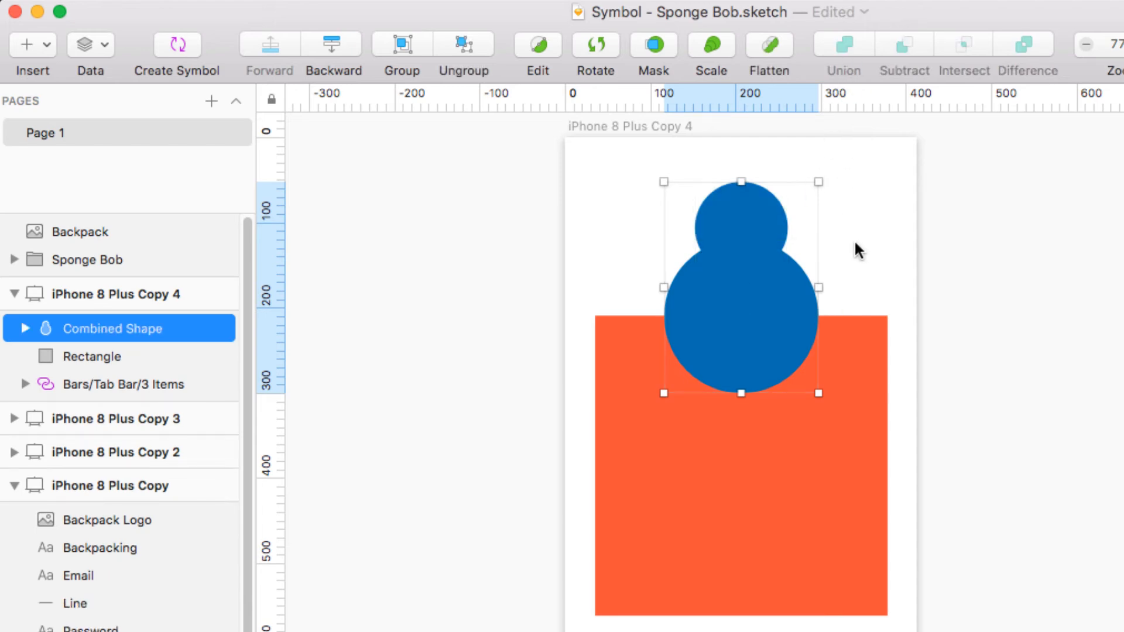
# Step: Expand the united combined shape and move its Oval Copy slightly higher
pyautogui.click(26, 329)
pyautogui.click(74, 352)
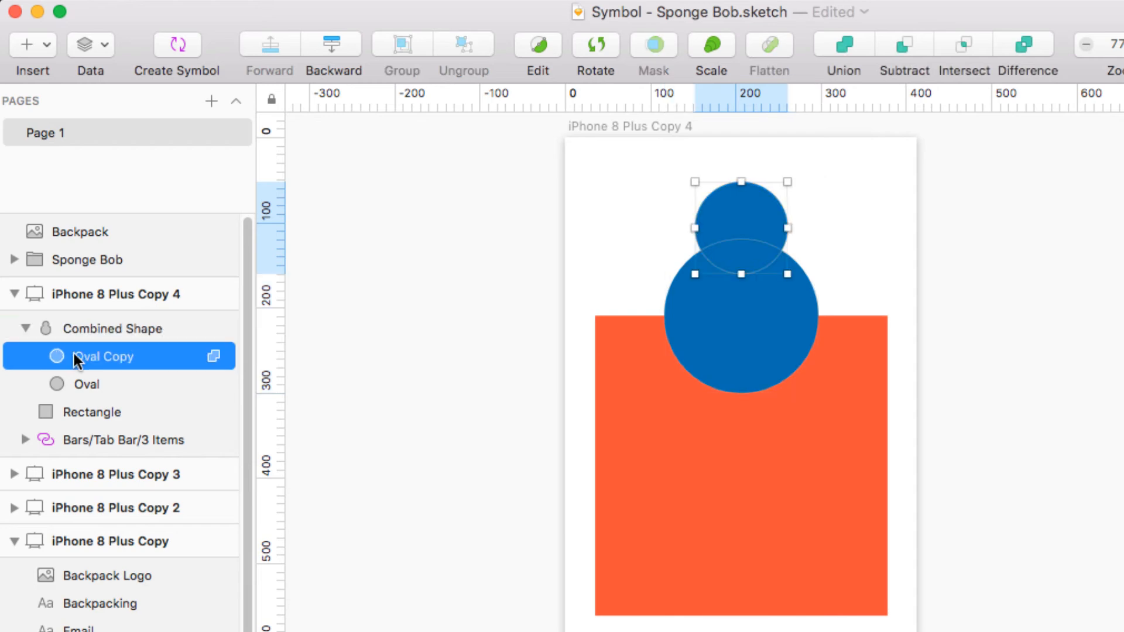
pyautogui.moveTo(731, 213); pyautogui.dragTo(735, 198)
pyautogui.click(856, 244)
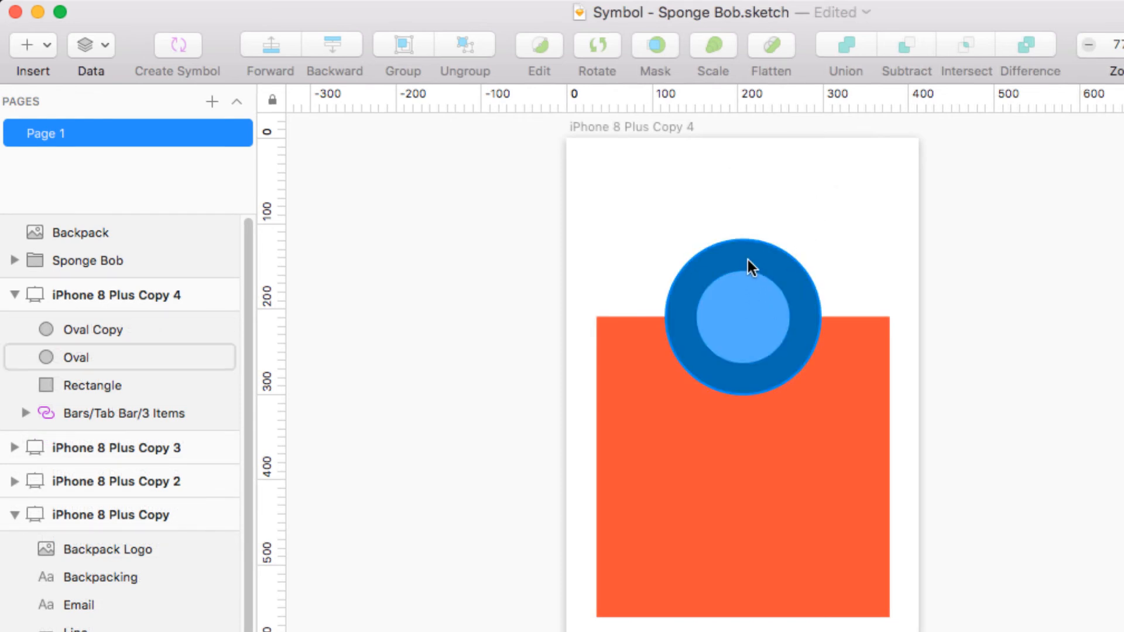
# Step: Shift the dark blue Oval left, enlarge Oval Copy to nearly the same size, and place it overlapping Oval's right half
pyautogui.moveTo(747, 259); pyautogui.dragTo(678, 260)
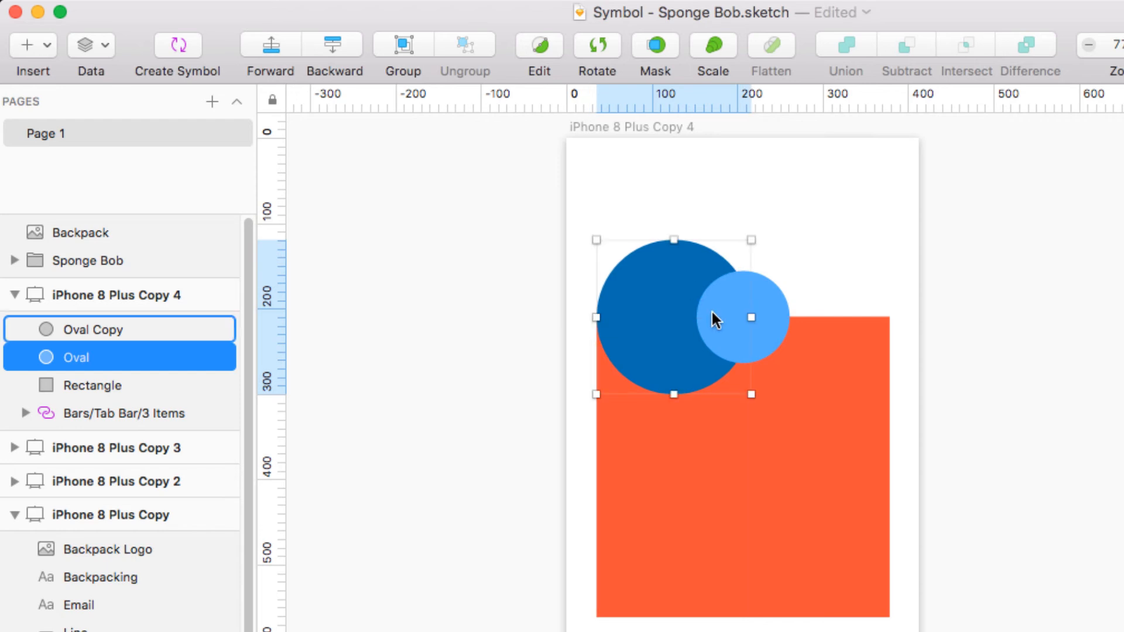
pyautogui.moveTo(712, 311); pyautogui.dragTo(798, 292)
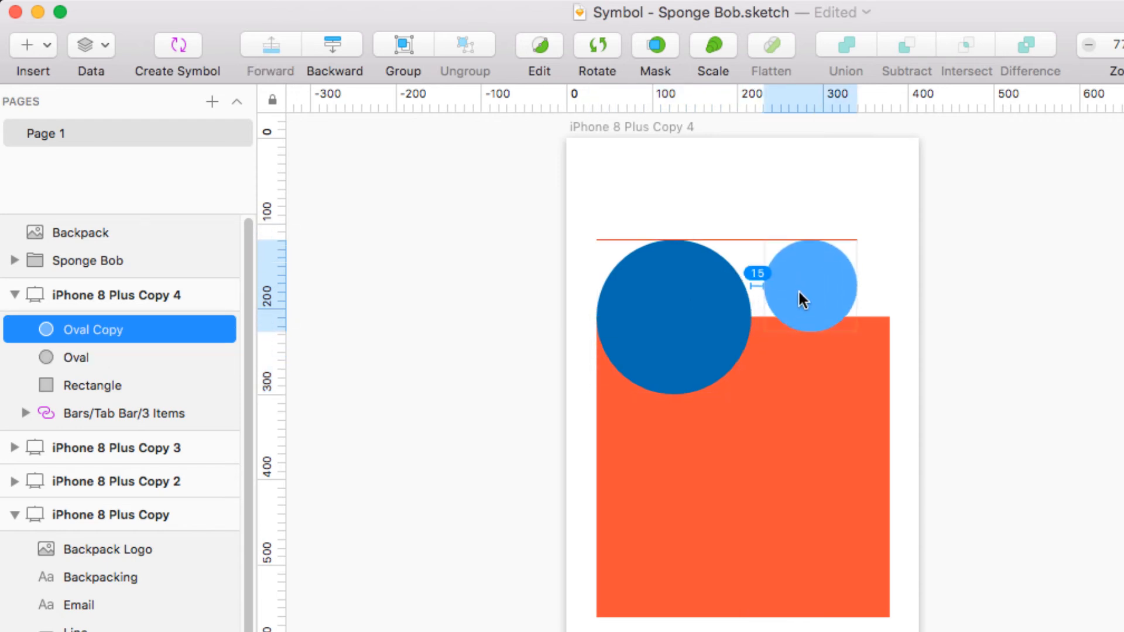
pyautogui.moveTo(856, 332); pyautogui.dragTo(888, 408)
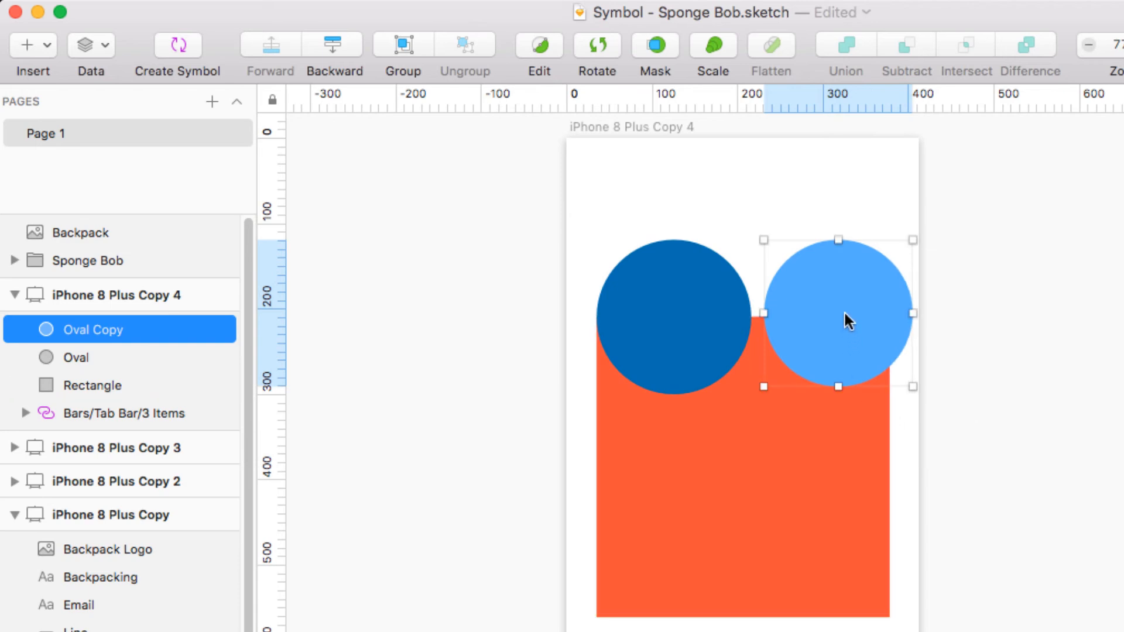
pyautogui.moveTo(844, 314); pyautogui.dragTo(762, 314)
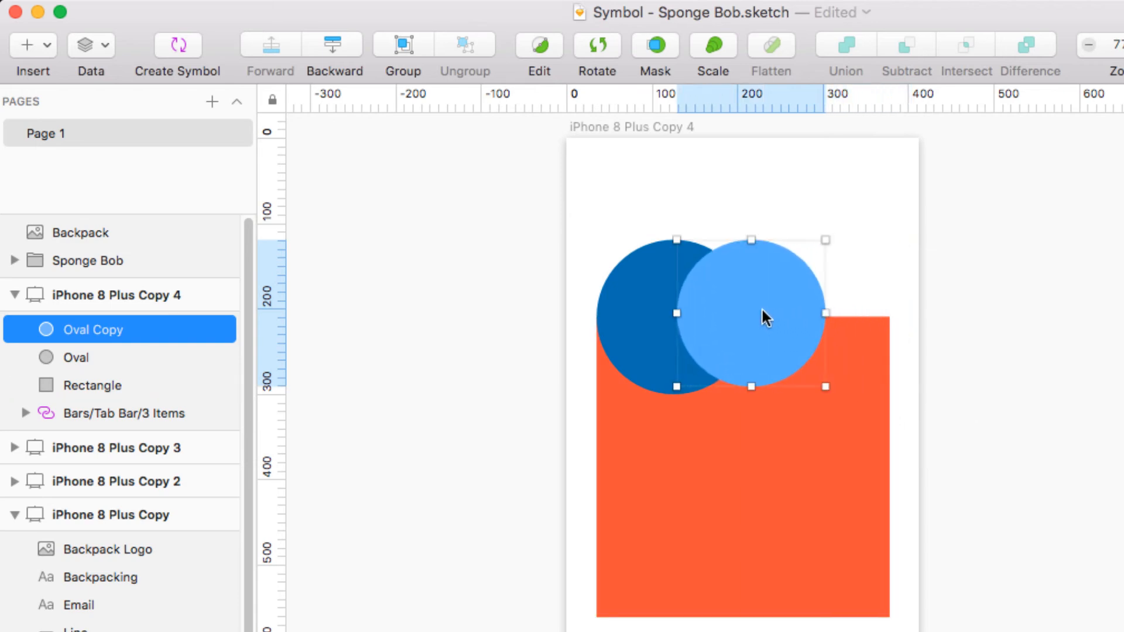
# Step: Intersect Oval Copy with Oval so only their overlap remains, and expand the combined shape to inspect its Oval Copy
pyautogui.keyDown('shift'); pyautogui.click(648, 295); pyautogui.keyUp('shift')
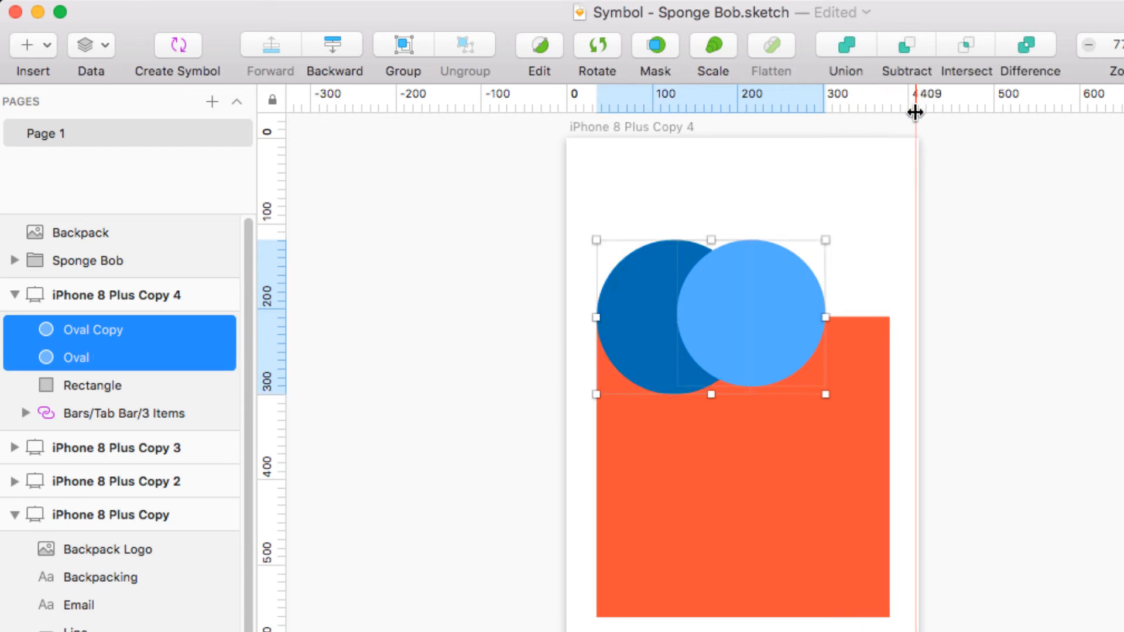
pyautogui.click(966, 44)
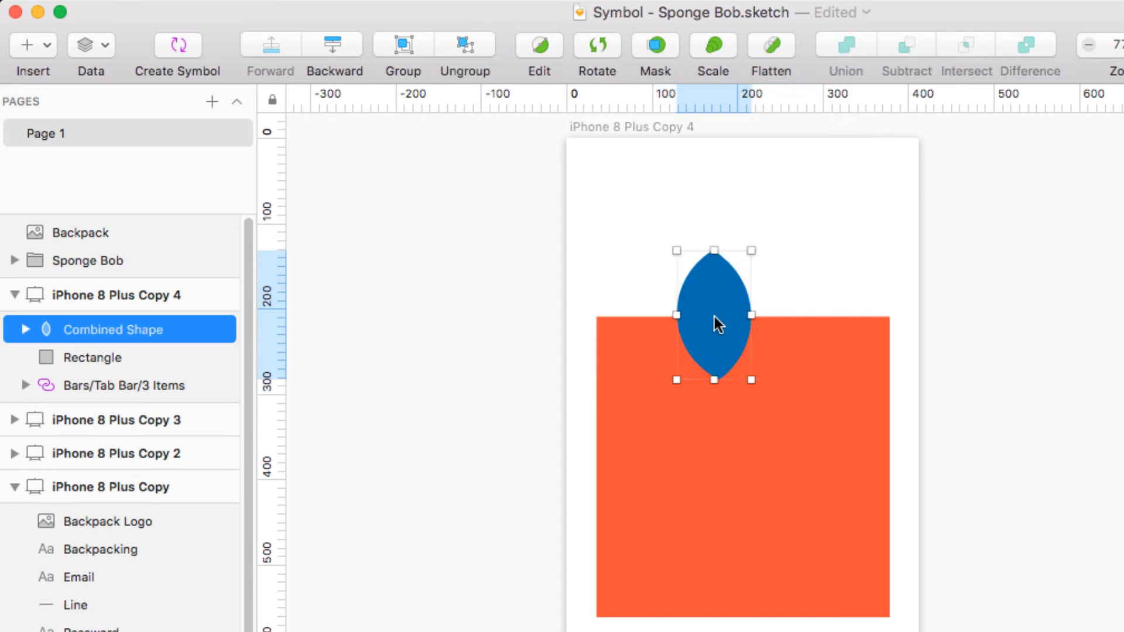
pyautogui.click(22, 325)
pyautogui.click(71, 352)
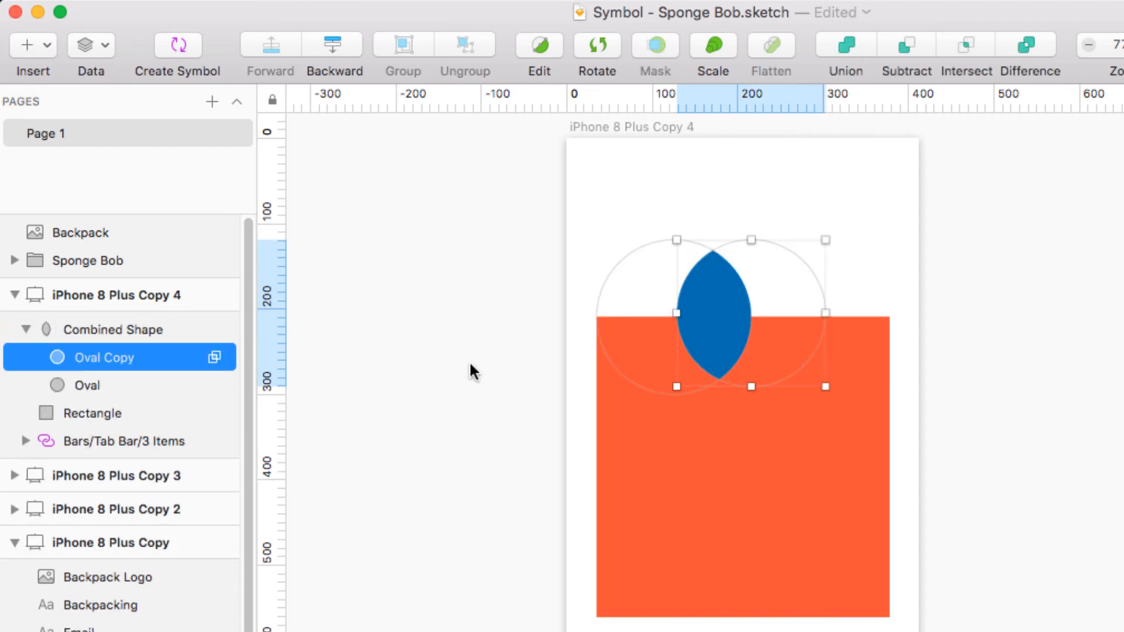
pyautogui.click(802, 288)
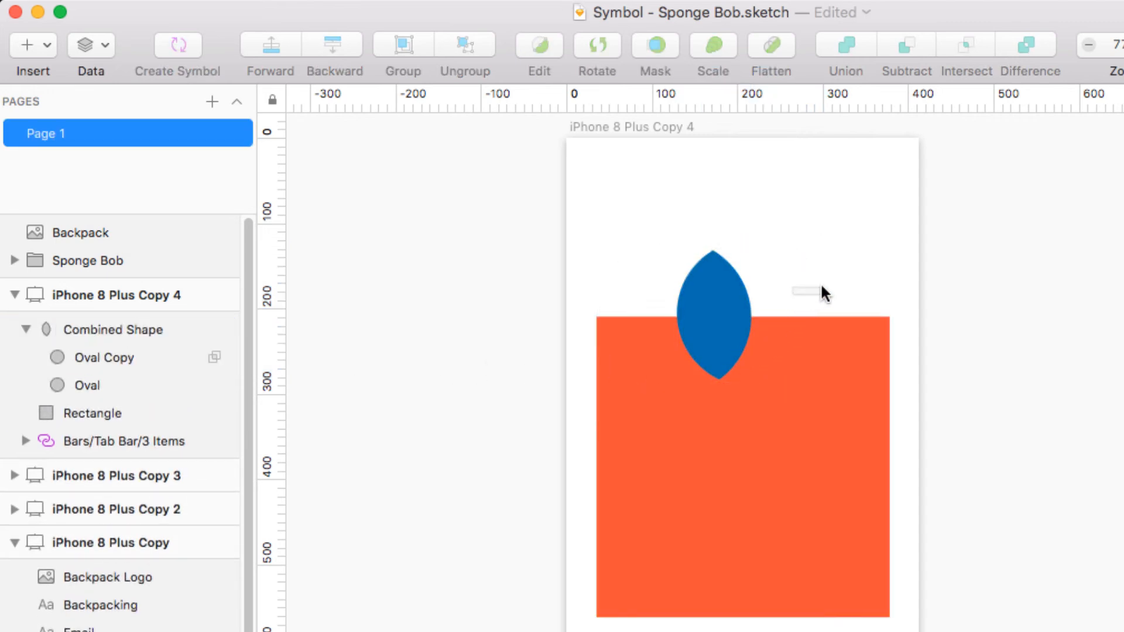
# Step: Move Oval Copy about 30 px left inside the intersected shape to widen the overlap
pyautogui.click(93, 358)
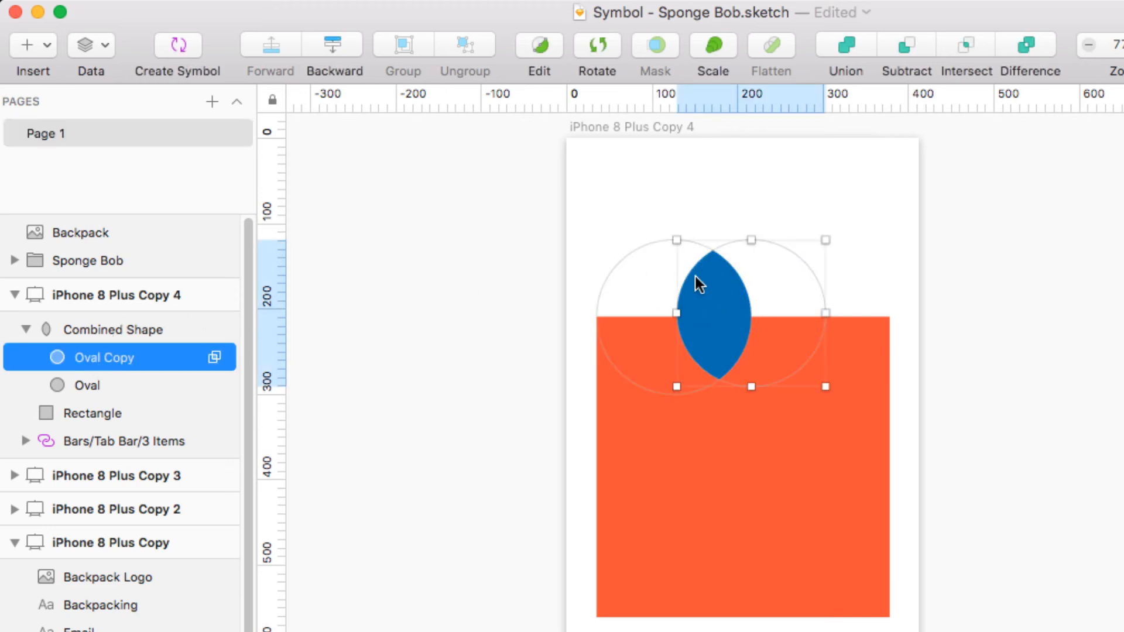
pyautogui.hotkey('shift', 'Left')
pyautogui.hotkey('shift', 'Left')
pyautogui.hotkey('shift', 'Left')
pyautogui.hotkey('shift', 'Left')
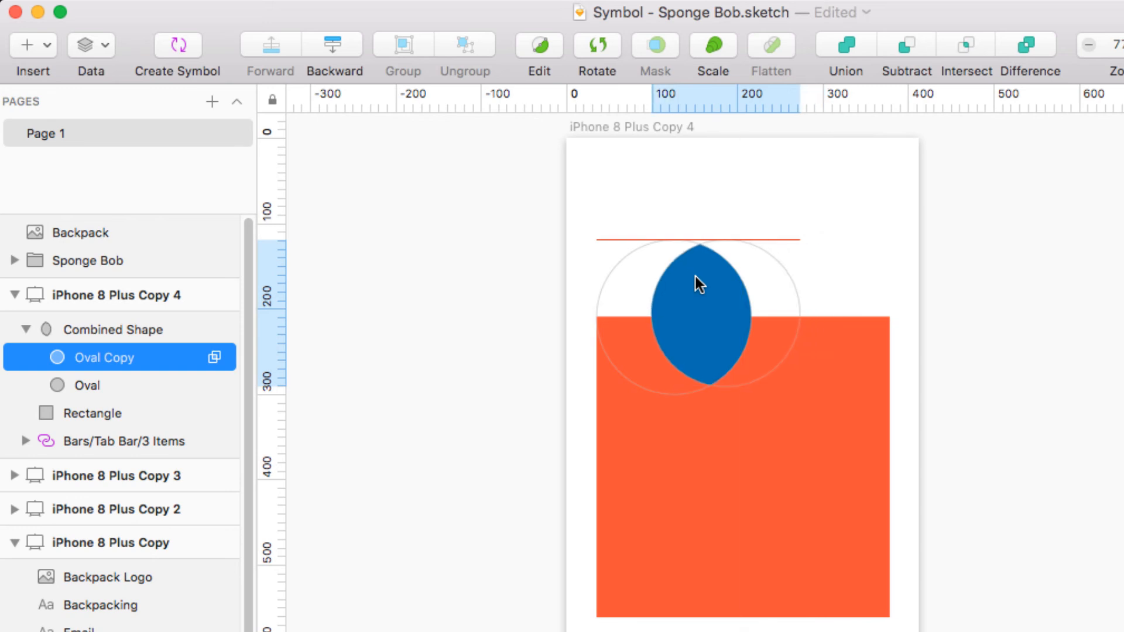
# Step: Combine the two overlapping ovals with Difference so their shared area is cut out
pyautogui.click(714, 209)
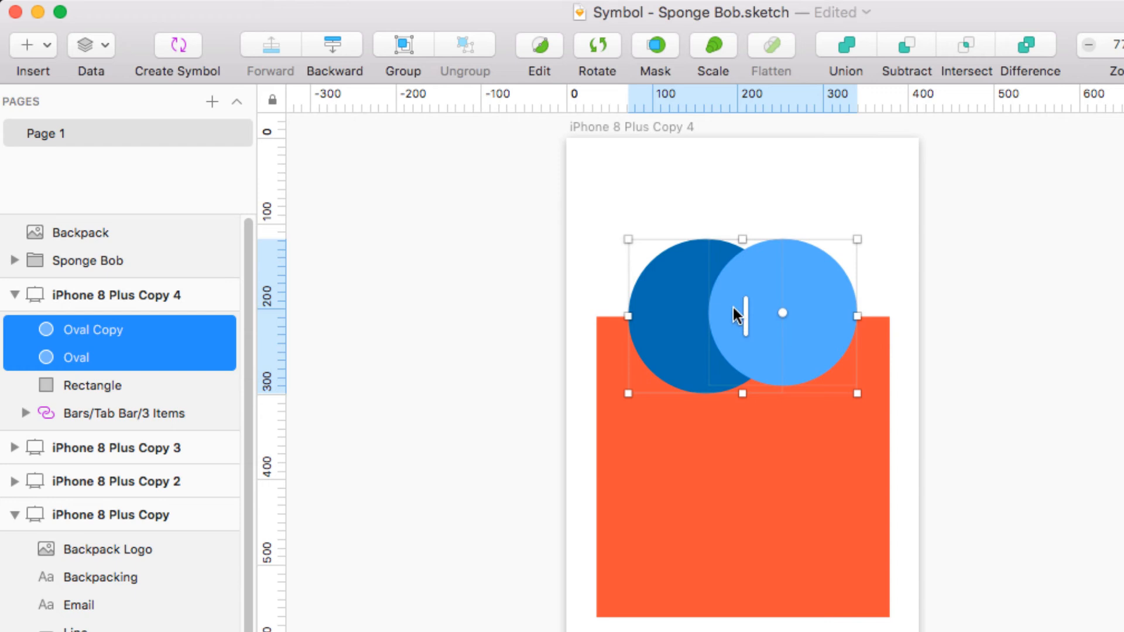
pyautogui.click(1028, 45)
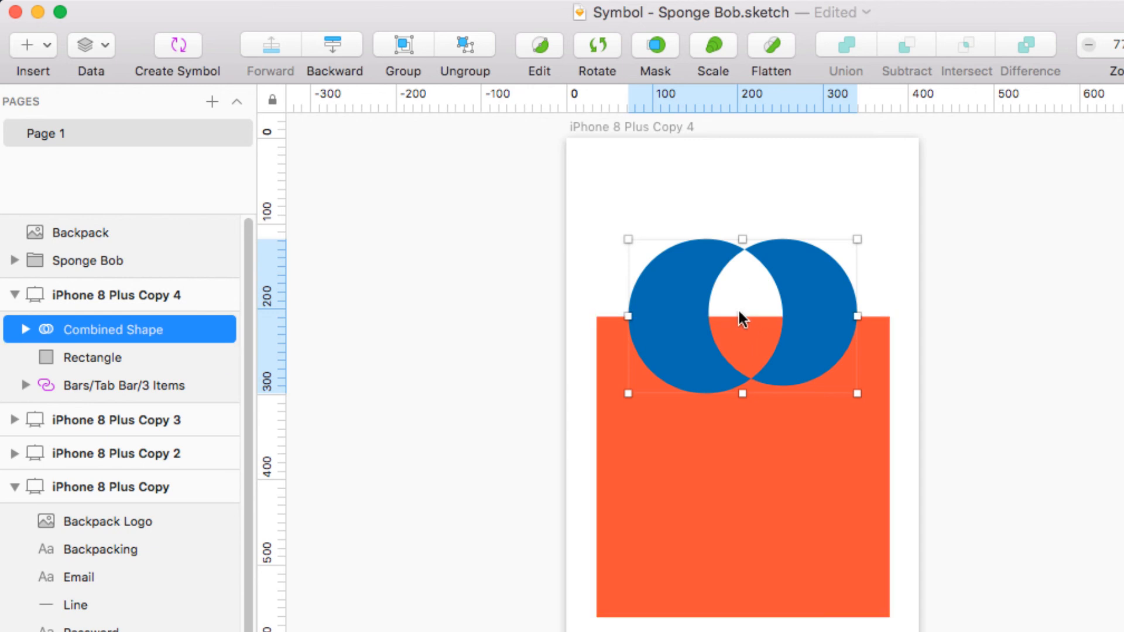
# Step: Magnify the canvas around the combined ovals, and reduce the magnification to 50% to show the whole artboard
pyautogui.moveTo(206, 331)
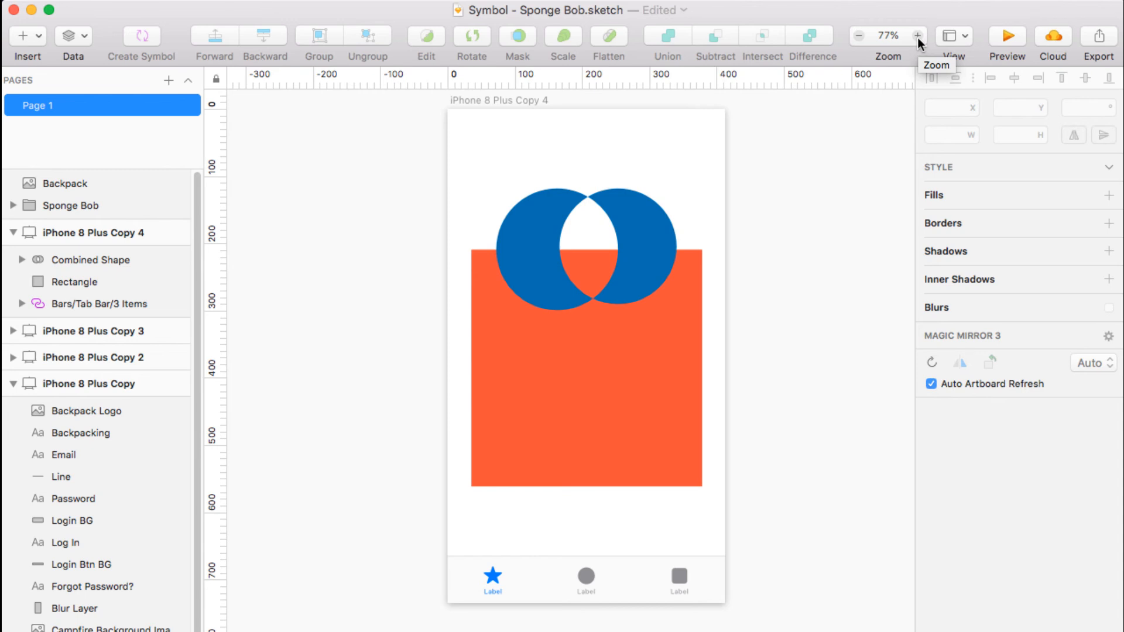
pyautogui.click(917, 35)
pyautogui.click(917, 37)
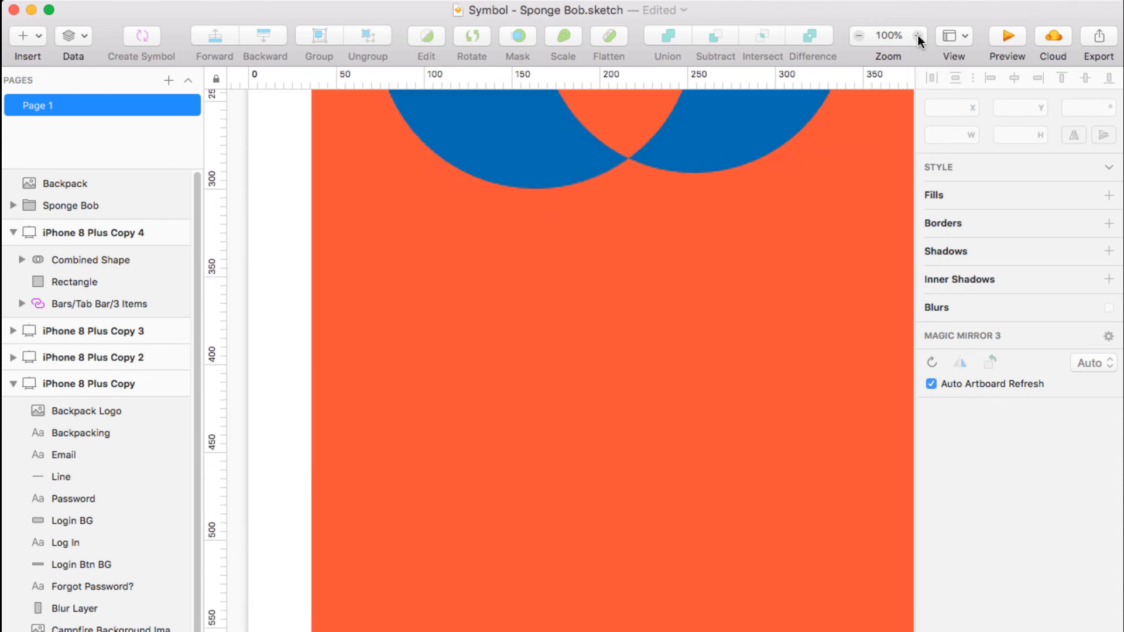
pyautogui.click(859, 37)
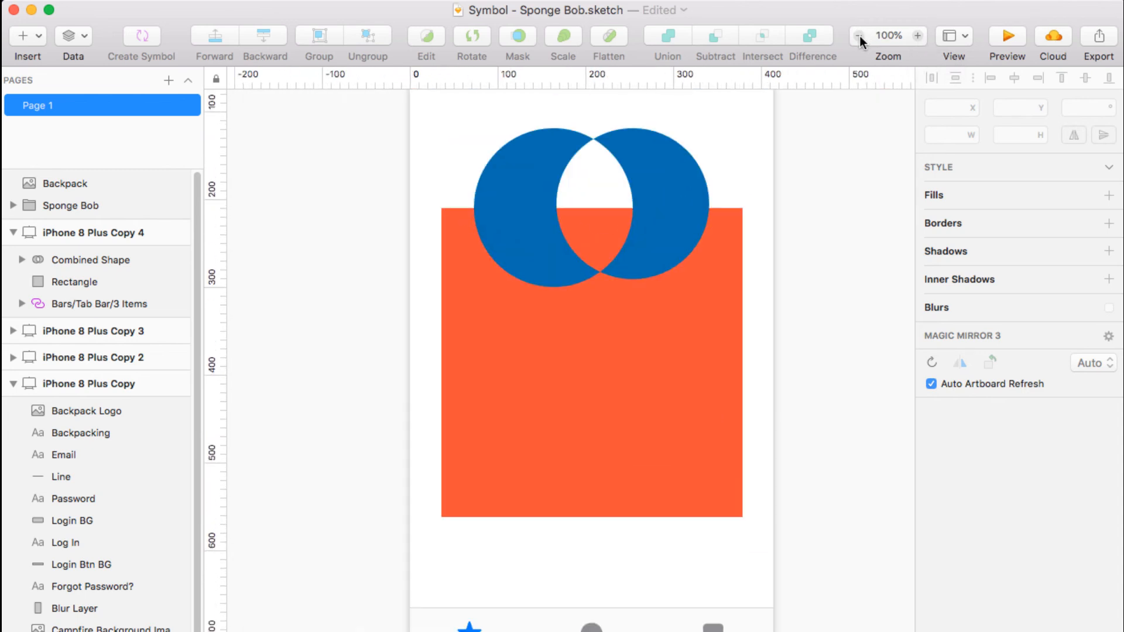
pyautogui.click(859, 37)
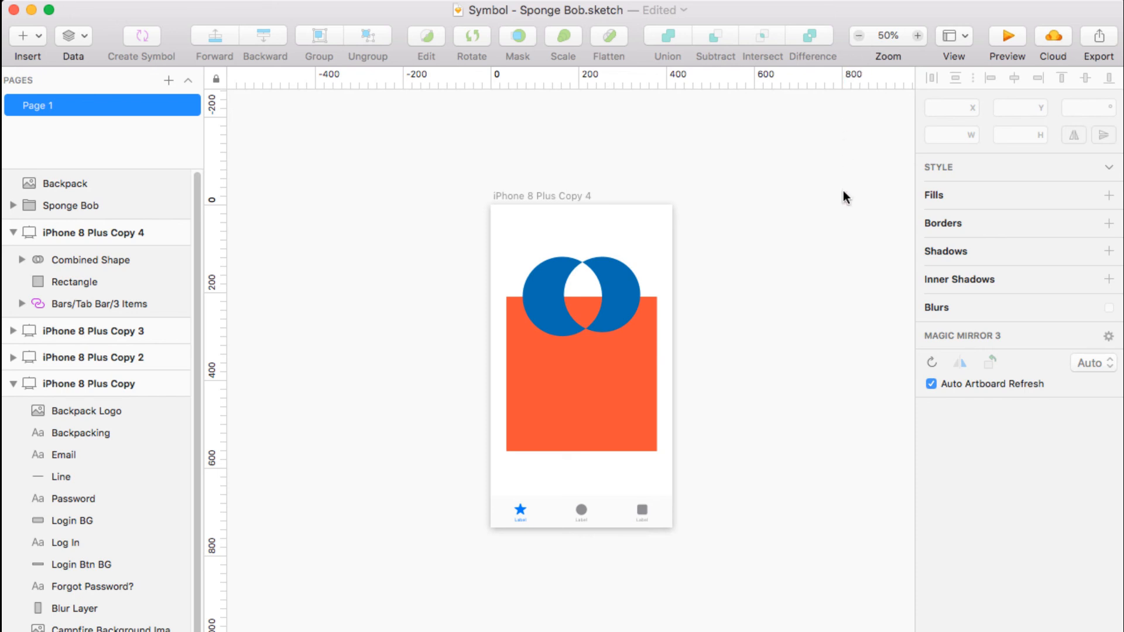
# Step: Select the iPhone 8 Plus Copy 4 artboard, magnify it to 86%, and open the list of canvas view options
pyautogui.click(581, 198)
pyautogui.scroll(5, 581, 199)
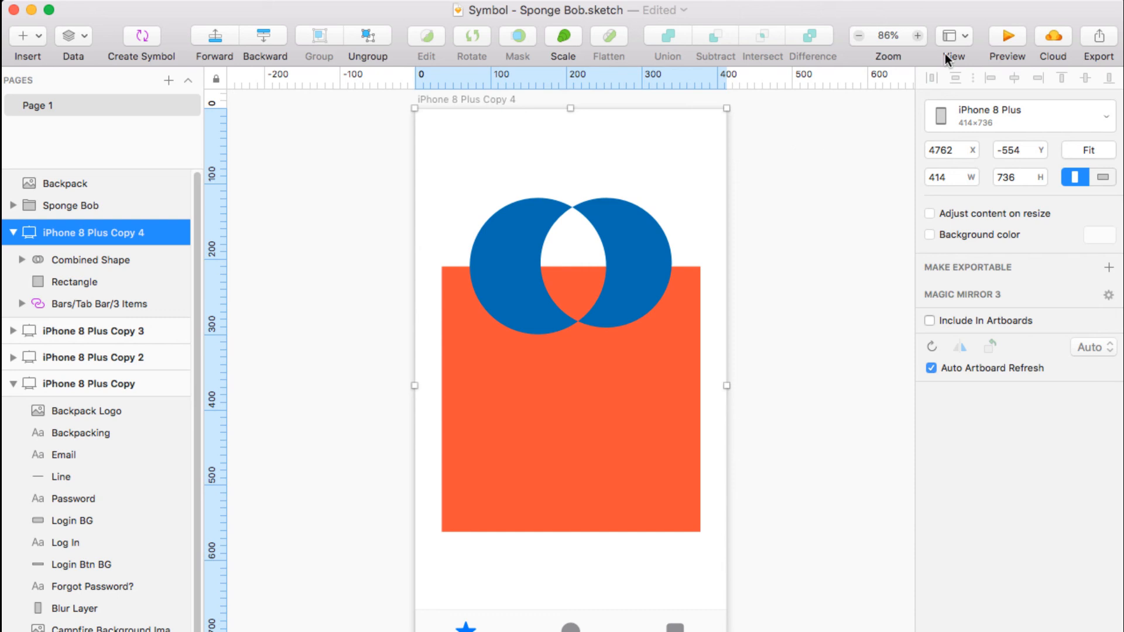
pyautogui.click(965, 38)
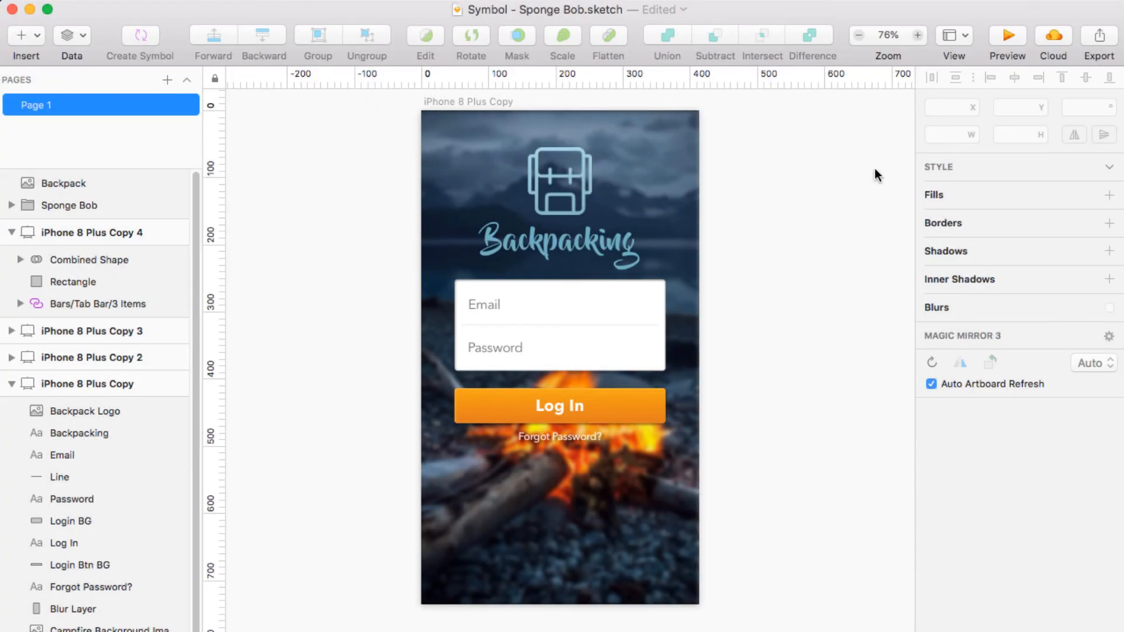
# Step: Preview the iPhone 8 Plus Copy artboard with the Backpacking login screen in a separate window
pyautogui.click(1007, 38)
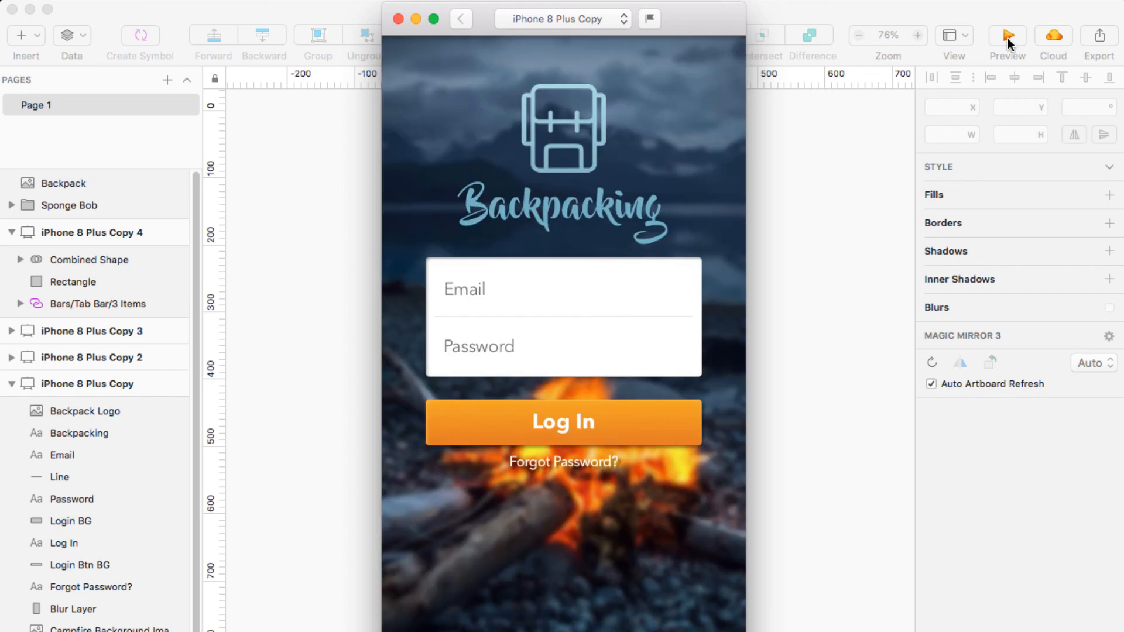